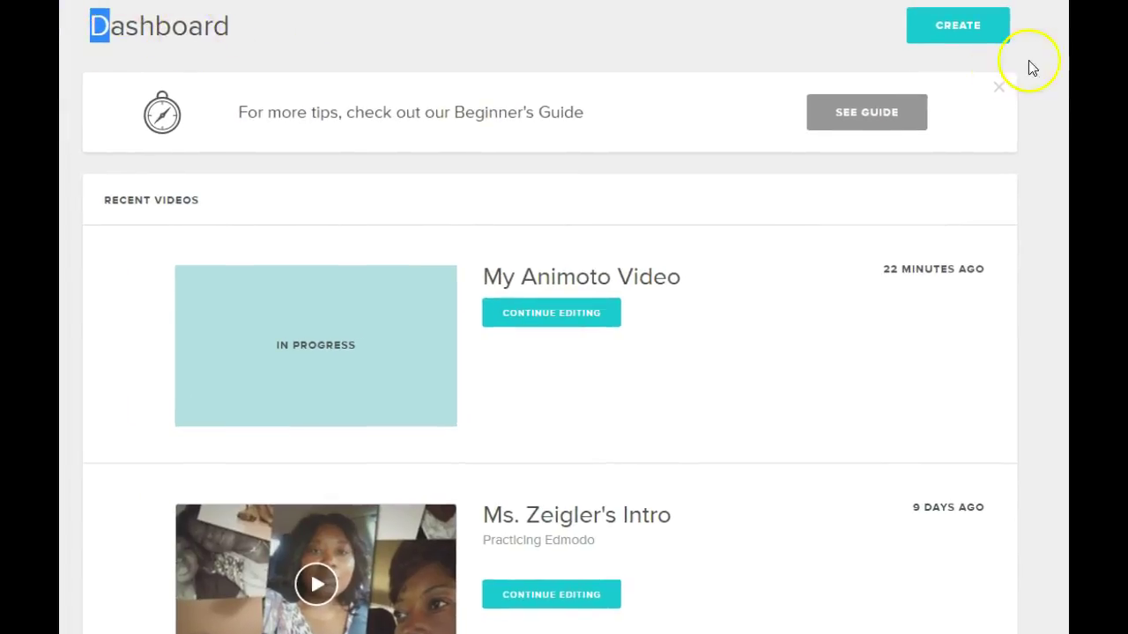
Start a new video from the Dashboard and open the 'Recommended for' audience list on the Video style page
{"action": "left_click", "coordinate": [935, 28]}
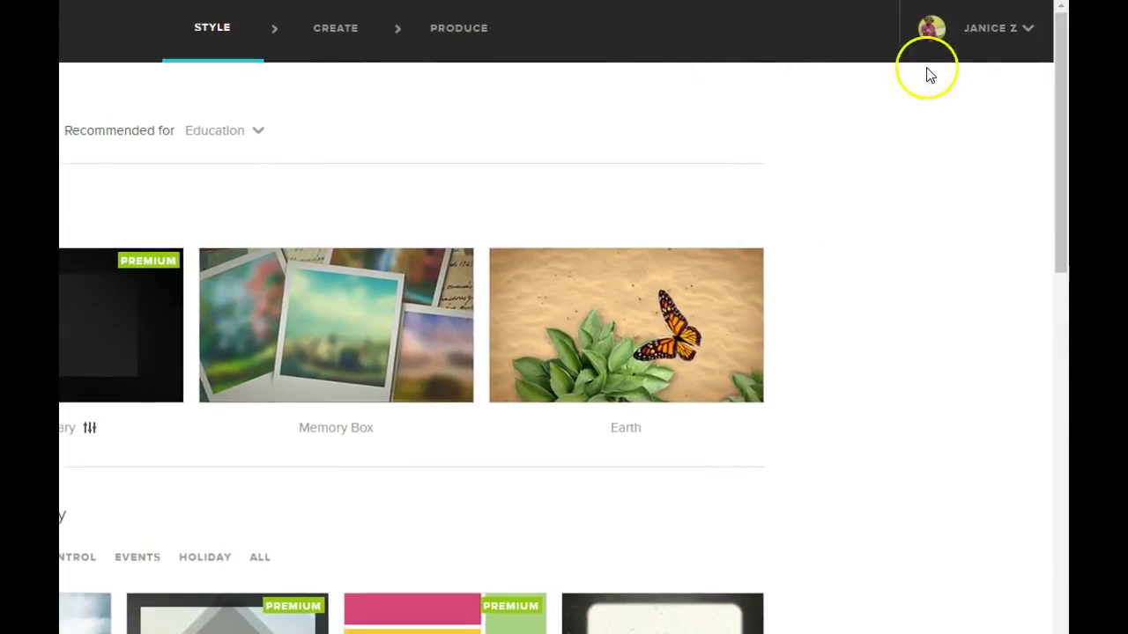
{"action": "left_click", "coordinate": [964, 35]}
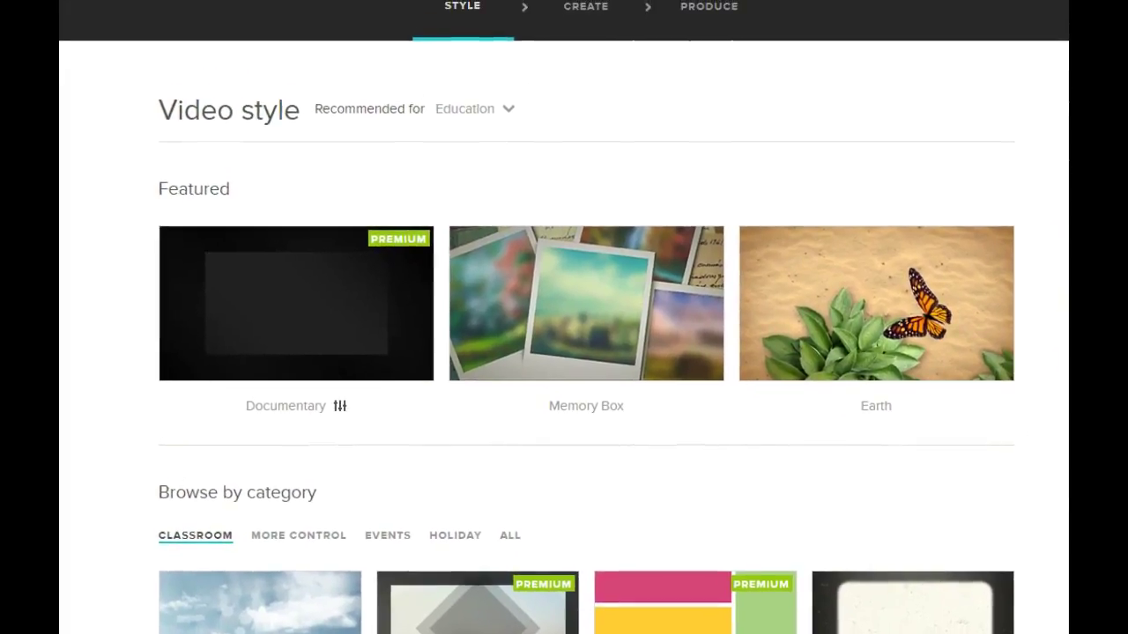
{"action": "left_click", "coordinate": [476, 119]}
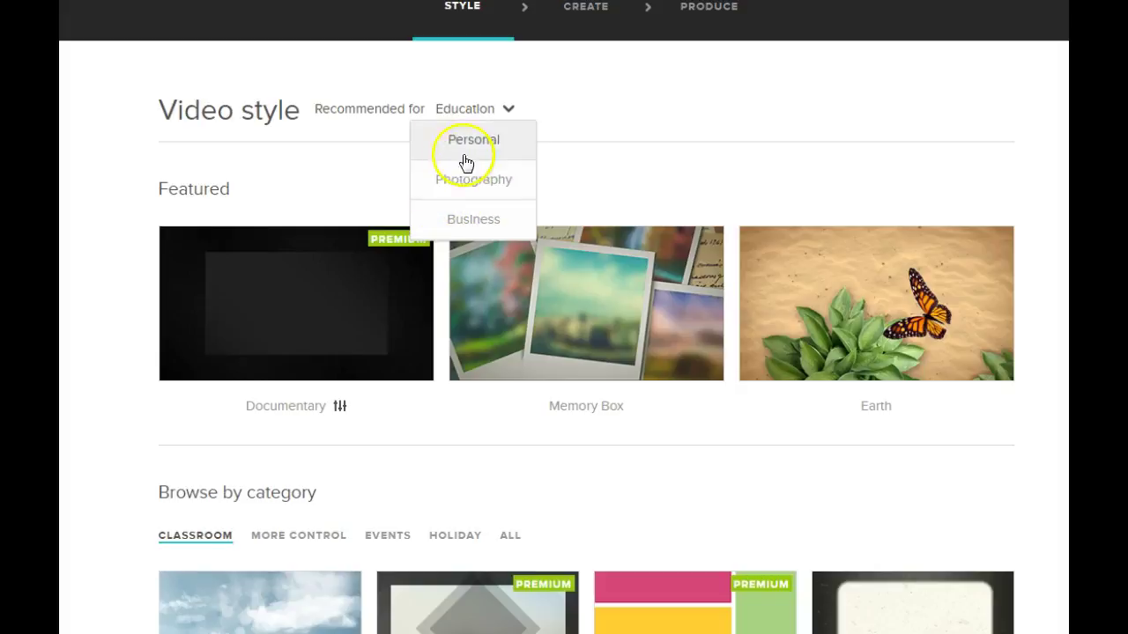
Switch style recommendations to Personal and browse the Kids category of styles
{"action": "left_click", "coordinate": [502, 150]}
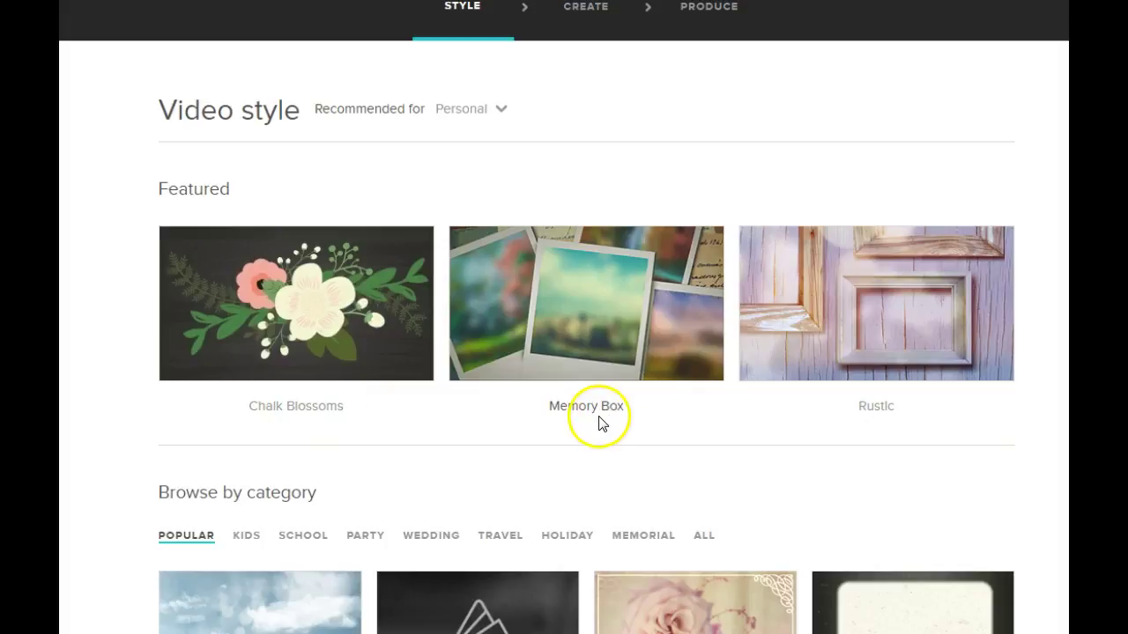
{"action": "scroll", "coordinate": [796, 445], "scroll_direction": "down", "scroll_amount": 1}
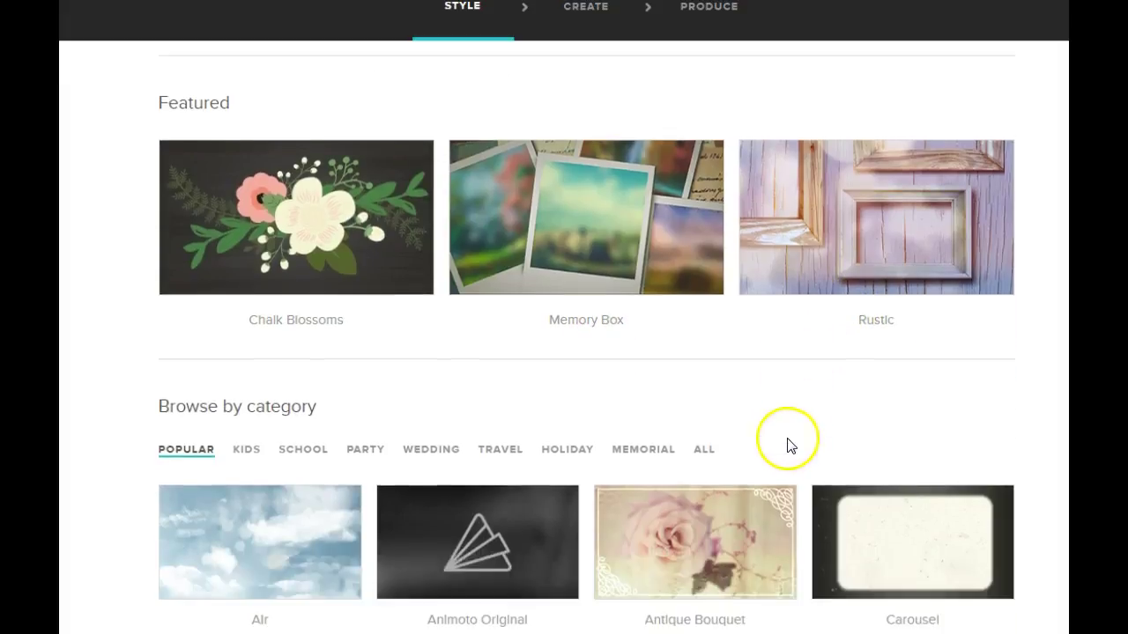
{"action": "scroll", "coordinate": [793, 445], "scroll_direction": "down", "scroll_amount": 2}
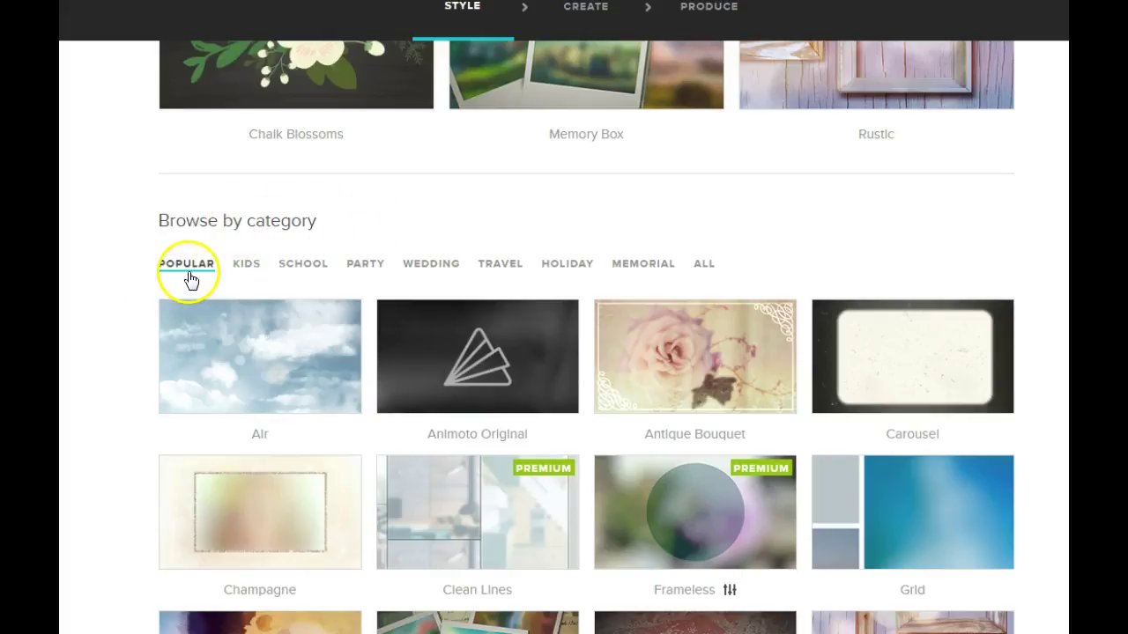
{"action": "left_click", "coordinate": [246, 270]}
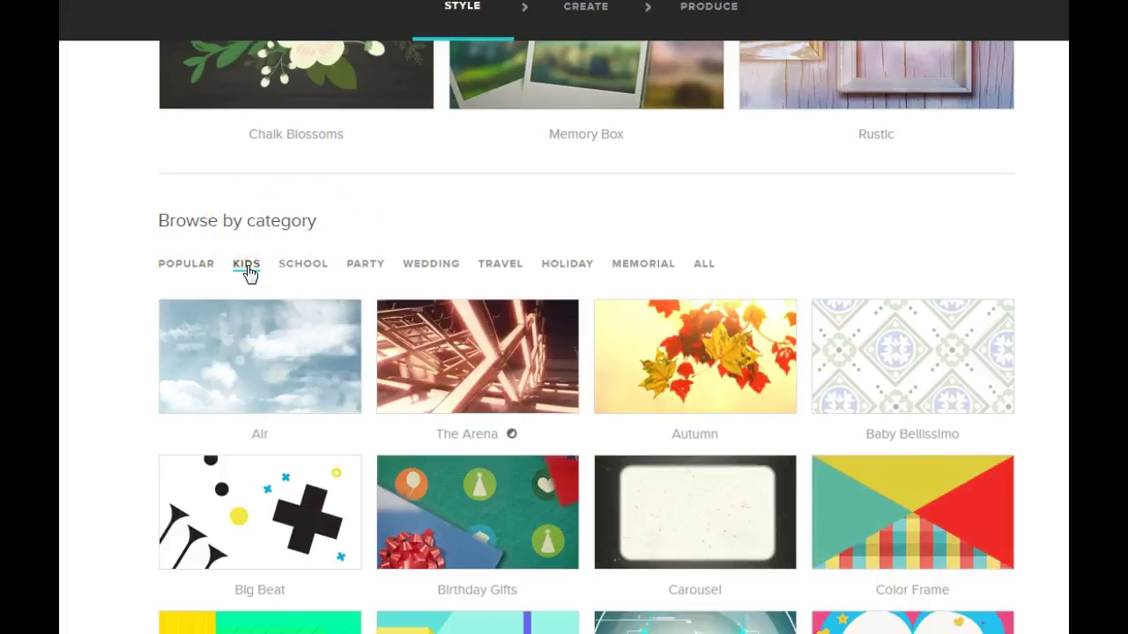
{"action": "scroll", "coordinate": [433, 397], "scroll_direction": "down", "scroll_amount": 2}
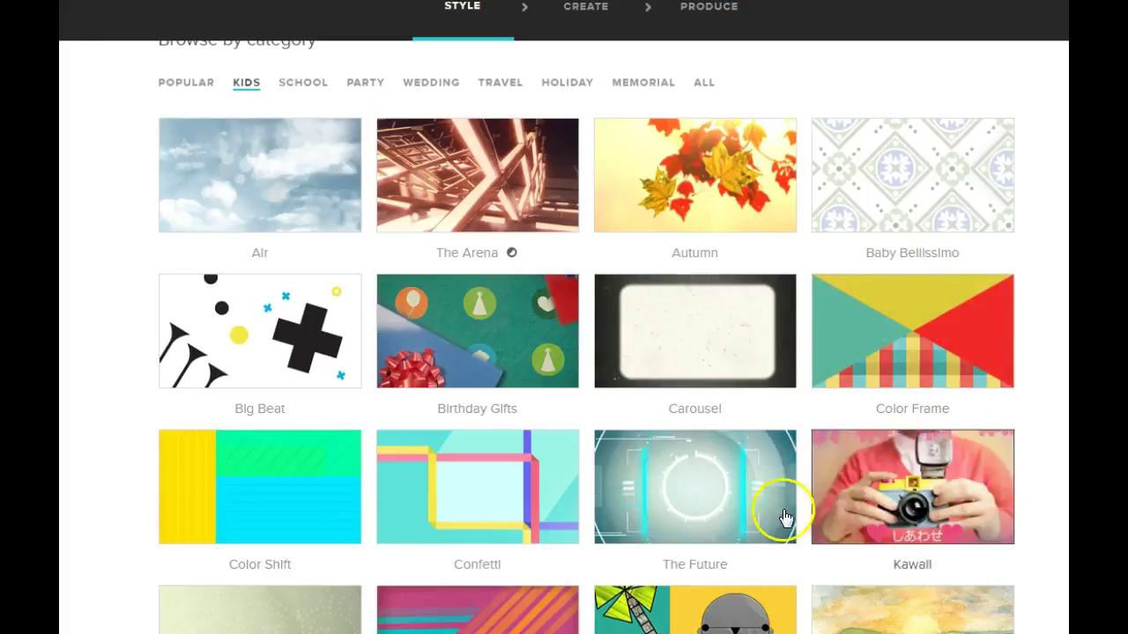
{"action": "scroll", "coordinate": [629, 478], "scroll_direction": "down", "scroll_amount": 2}
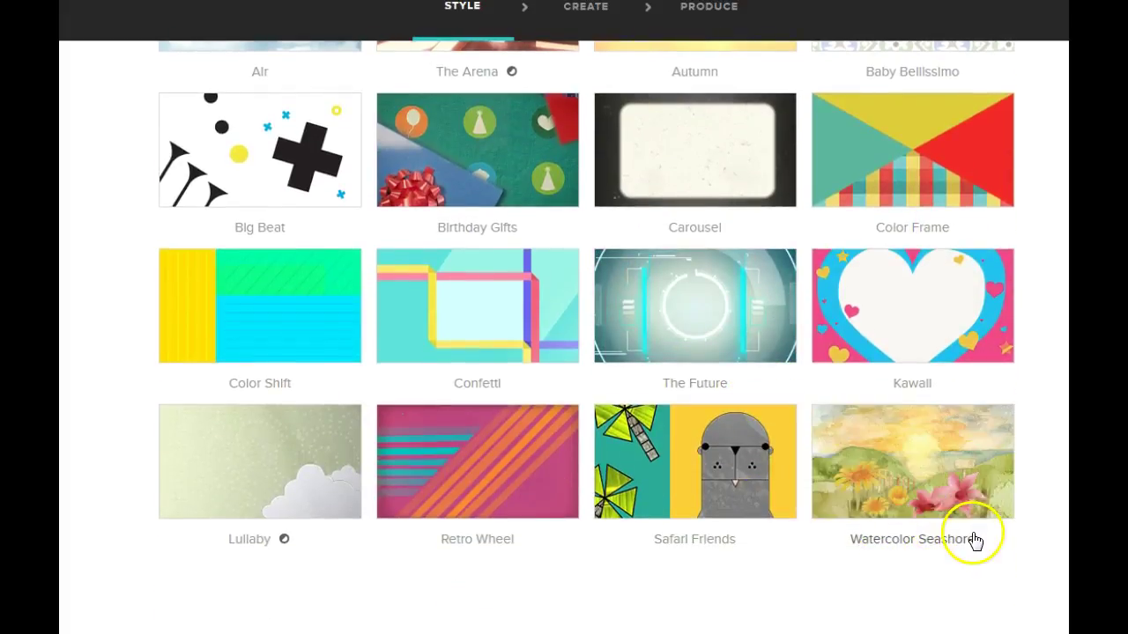
{"action": "scroll", "coordinate": [529, 440], "scroll_direction": "up", "scroll_amount": 5}
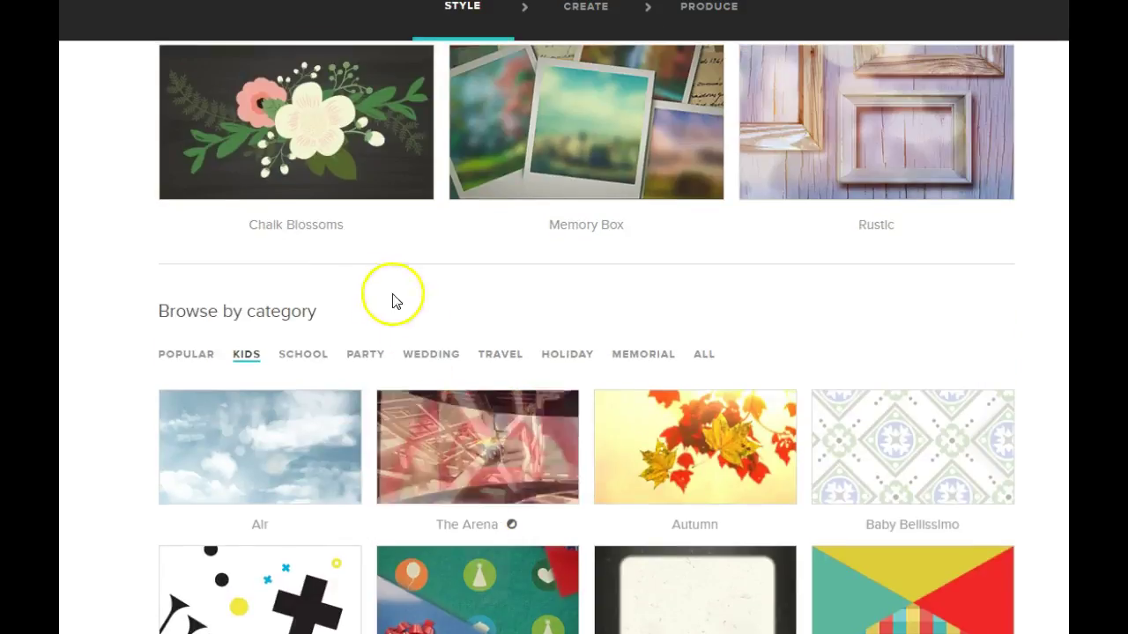
Browse the School category and open the Back to School style's details
{"action": "left_click", "coordinate": [293, 359]}
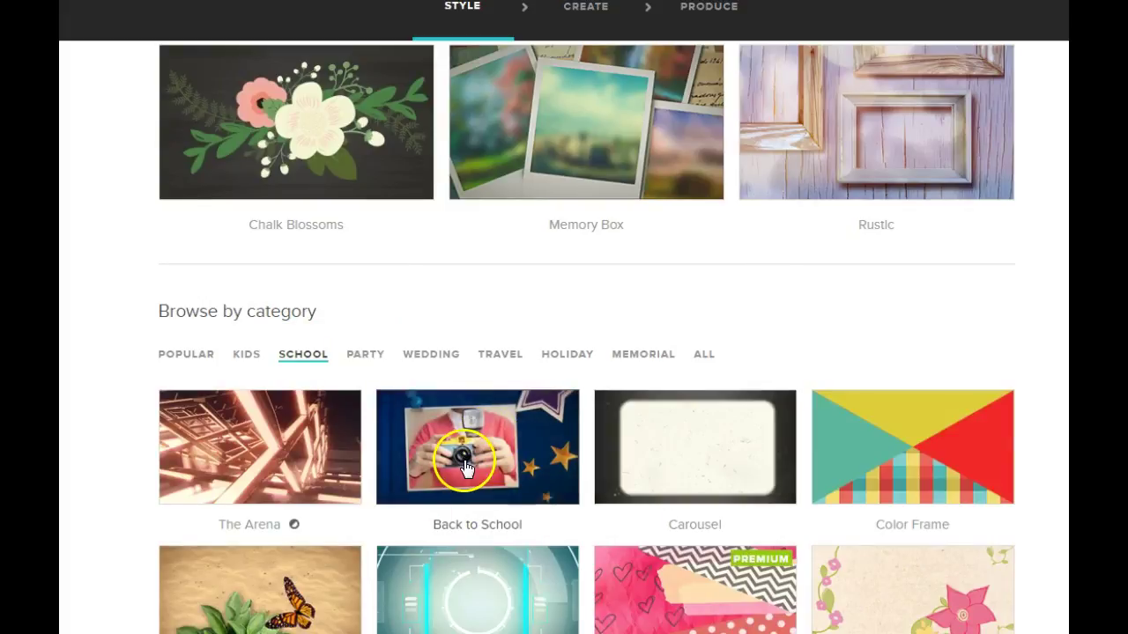
{"action": "scroll", "coordinate": [517, 440], "scroll_direction": "down", "scroll_amount": 3}
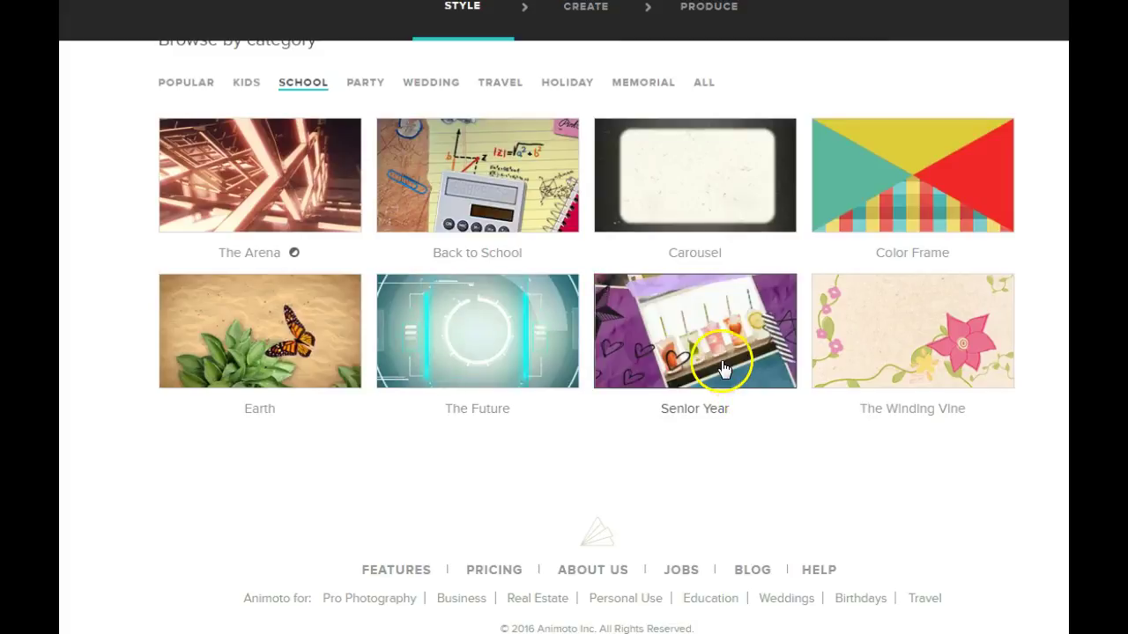
{"action": "scroll", "coordinate": [775, 383], "scroll_direction": "up", "scroll_amount": 3}
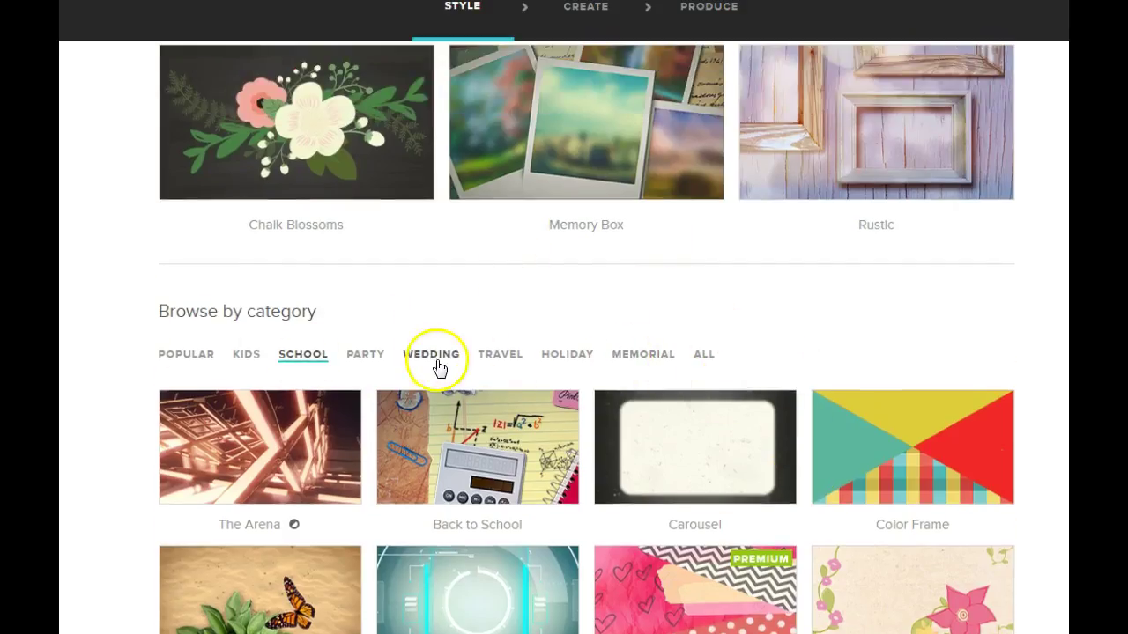
{"action": "scroll", "coordinate": [436, 366], "scroll_direction": "up", "scroll_amount": 2}
{"action": "scroll", "coordinate": [437, 366], "scroll_direction": "up", "scroll_amount": 1}
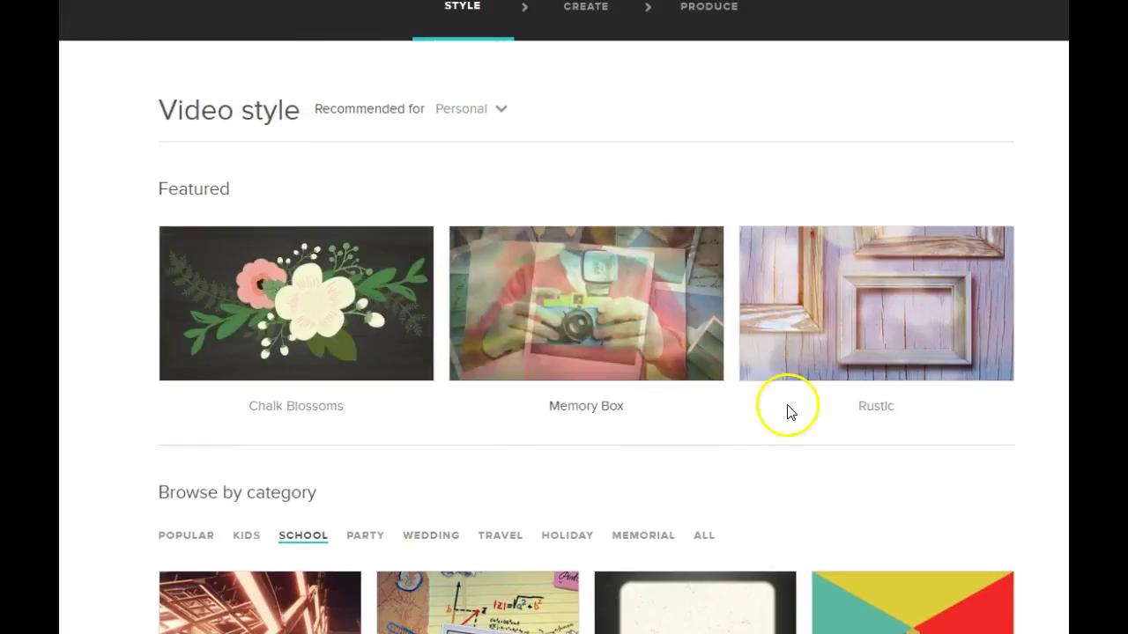
{"action": "scroll", "coordinate": [914, 390], "scroll_direction": "down", "scroll_amount": 1}
{"action": "scroll", "coordinate": [914, 390], "scroll_direction": "down", "scroll_amount": 1}
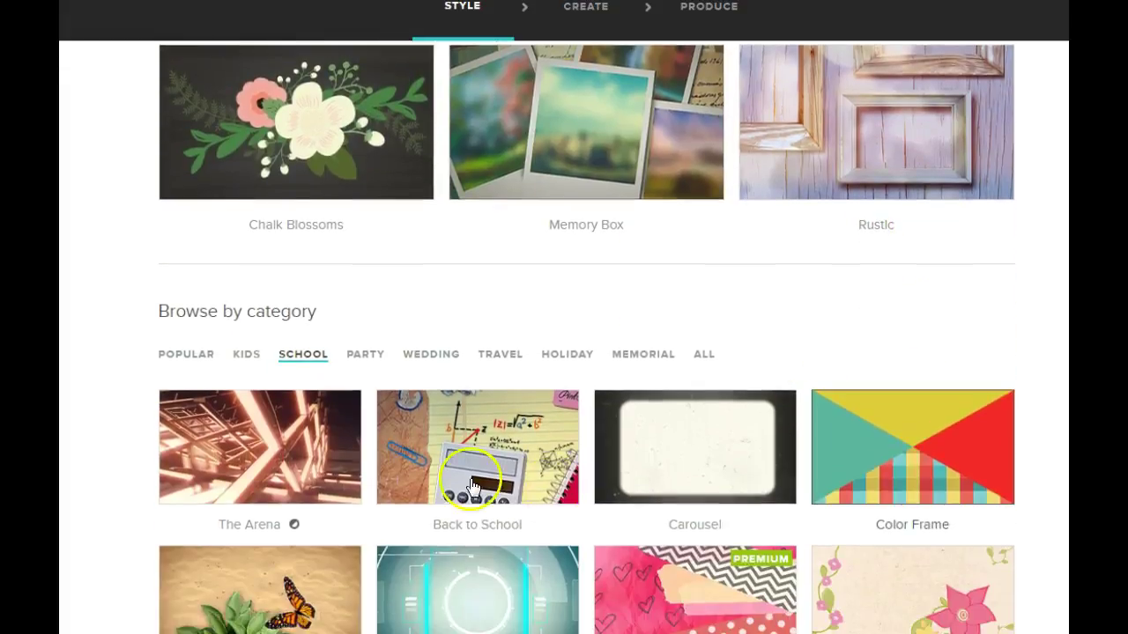
{"action": "left_click", "coordinate": [517, 449]}
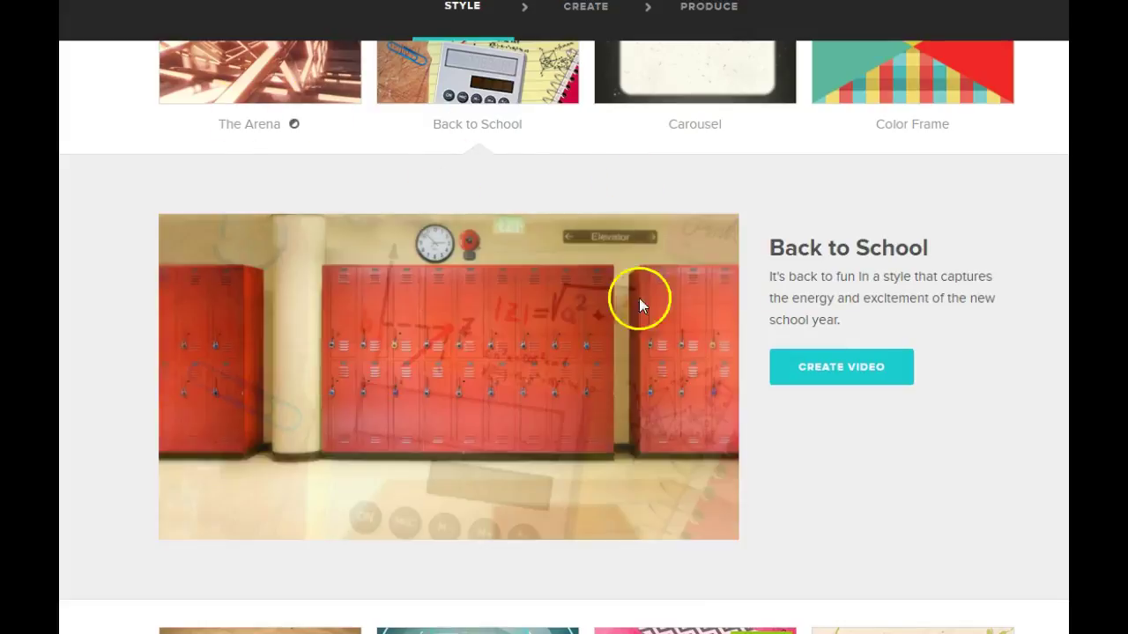
Play the Back to School preview at lower volume, pause at 00:23, and create a video in this style
{"action": "mouse_move", "coordinate": [557, 419]}
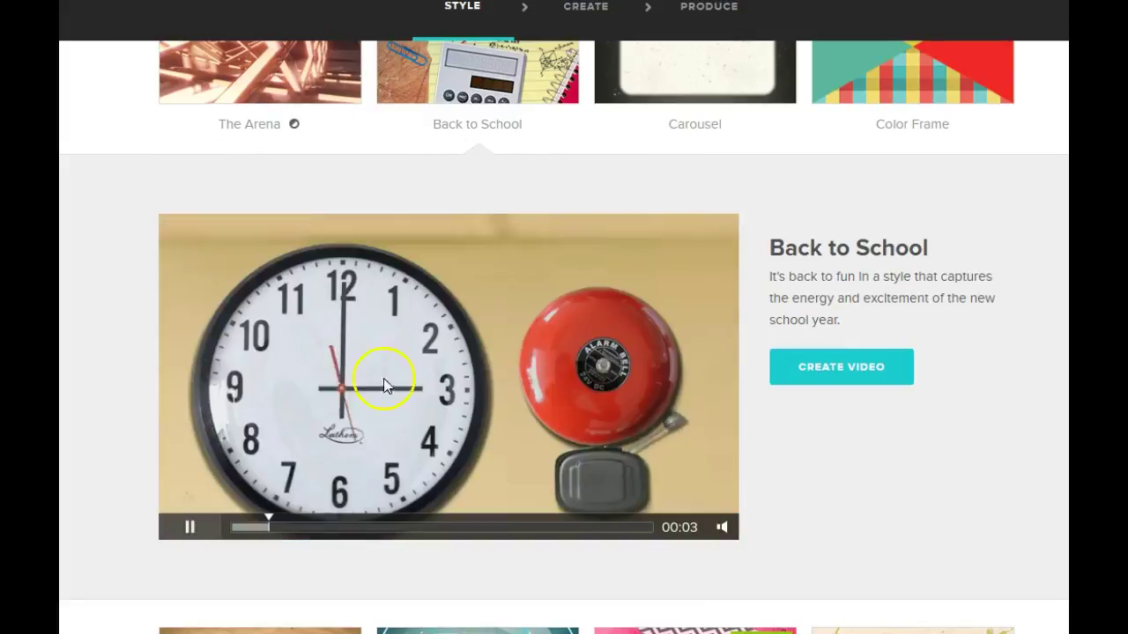
{"action": "left_click", "coordinate": [190, 527]}
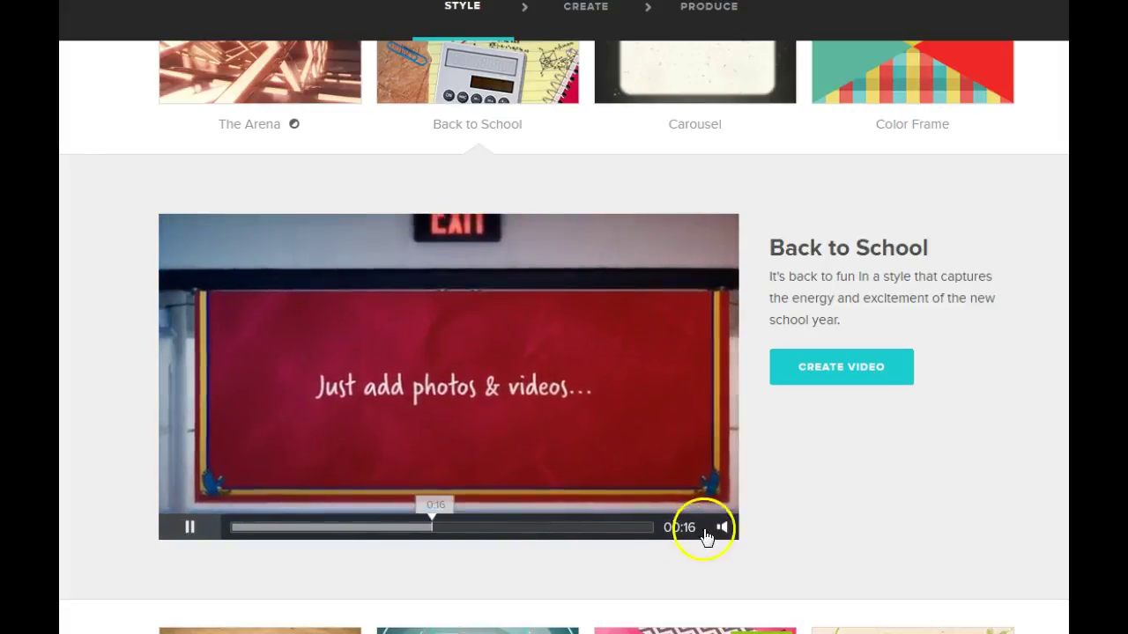
{"action": "mouse_move", "coordinate": [723, 527]}
{"action": "left_click_drag", "start_coordinate": [723, 467], "coordinate": [724, 489]}
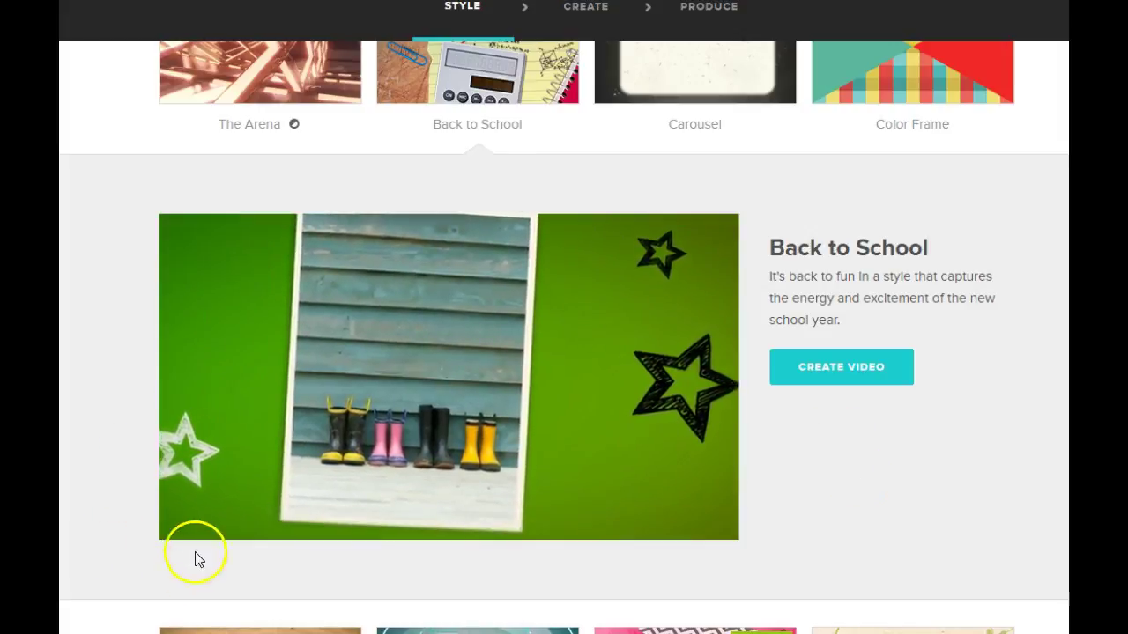
{"action": "left_click", "coordinate": [190, 527]}
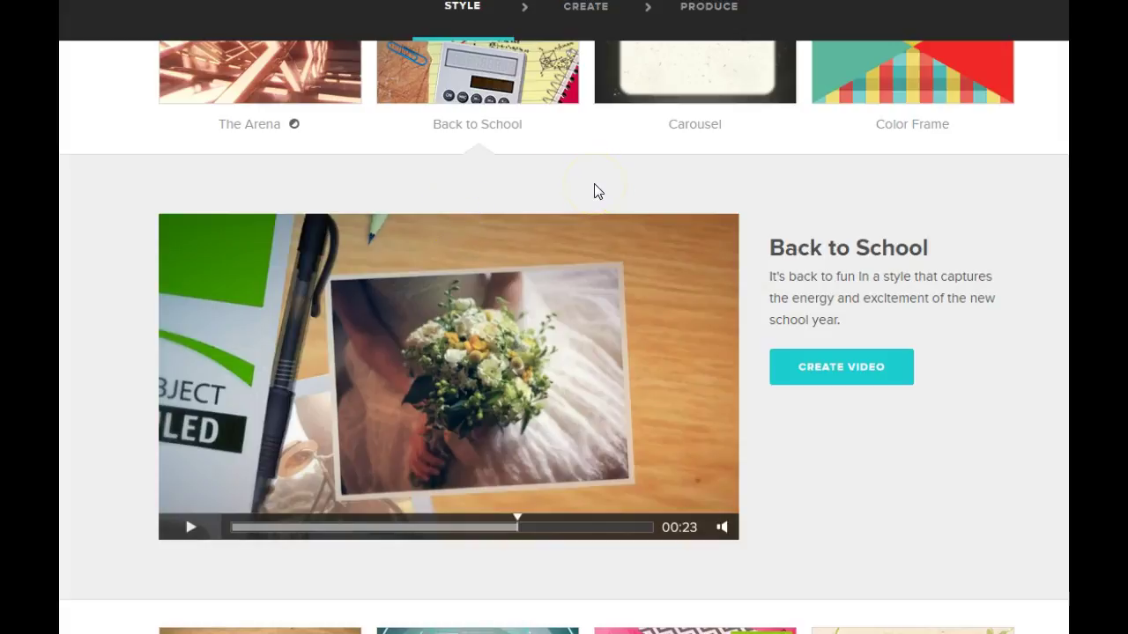
{"action": "left_click", "coordinate": [839, 369]}
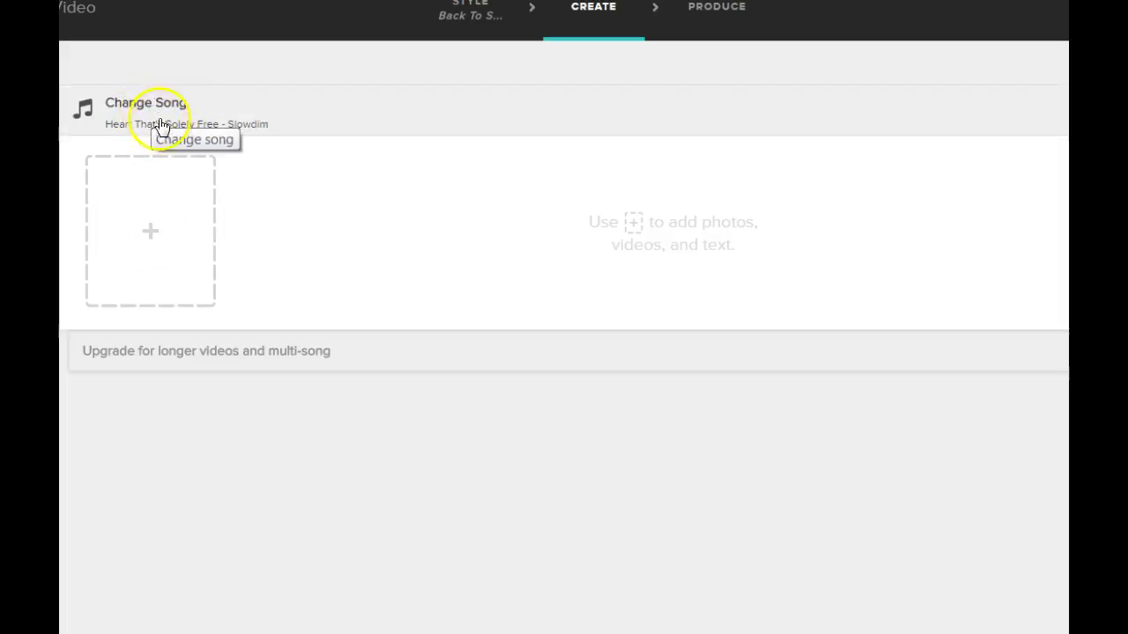
Preview Coquetry and Rollercoaster from the Popular for Education songs, then open Browse Full Library
{"action": "left_click", "coordinate": [157, 105]}
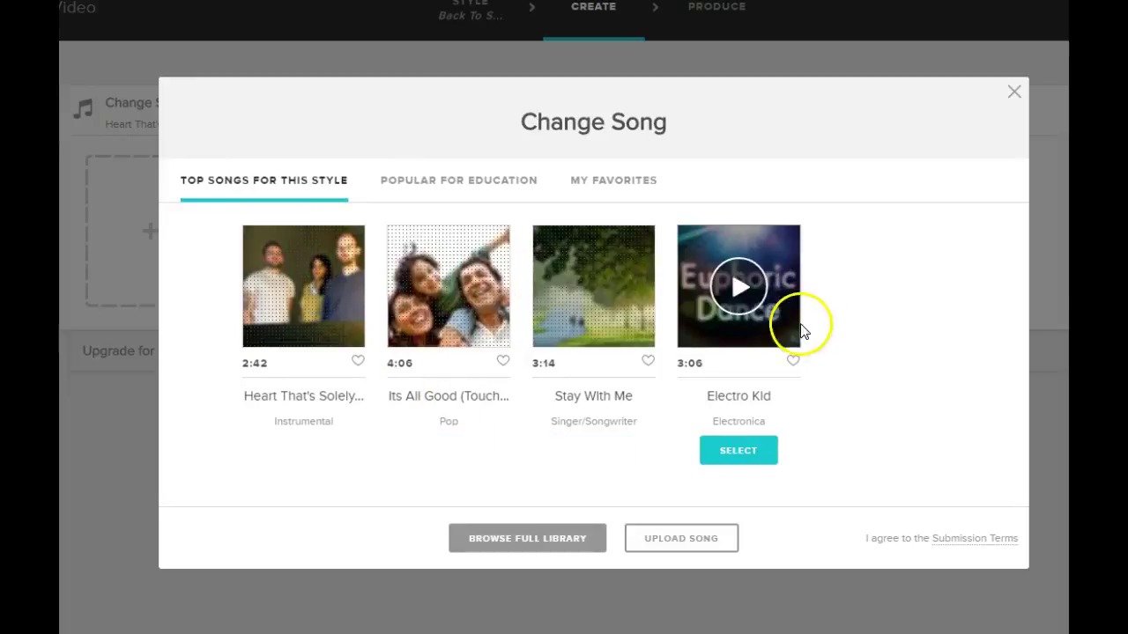
{"action": "left_click", "coordinate": [494, 196]}
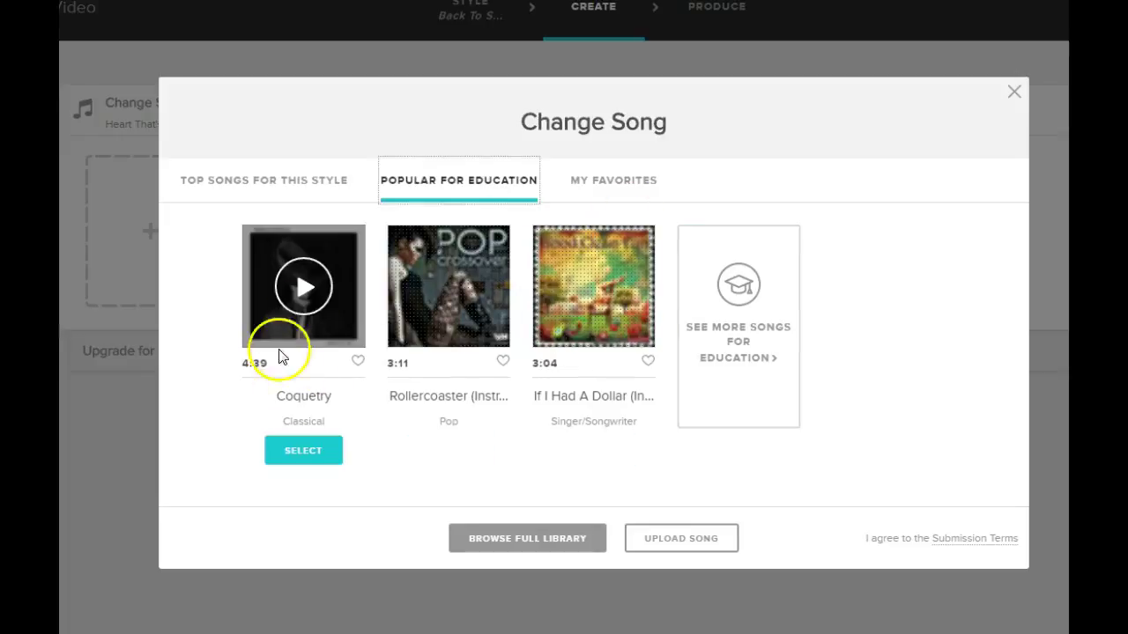
{"action": "left_click", "coordinate": [300, 304]}
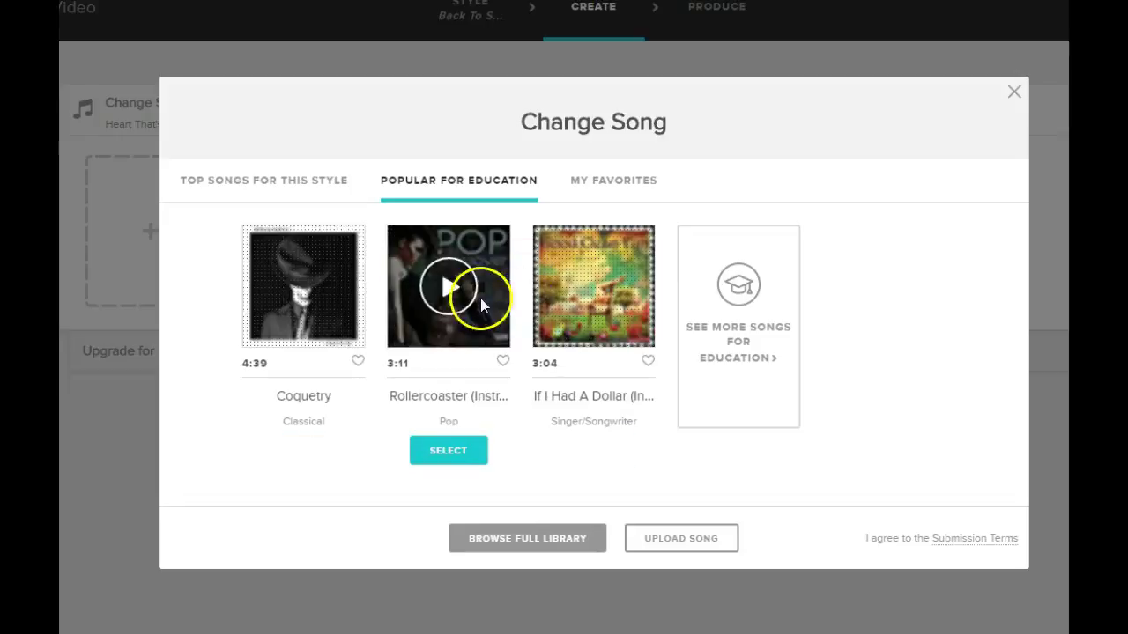
{"action": "left_click", "coordinate": [448, 287]}
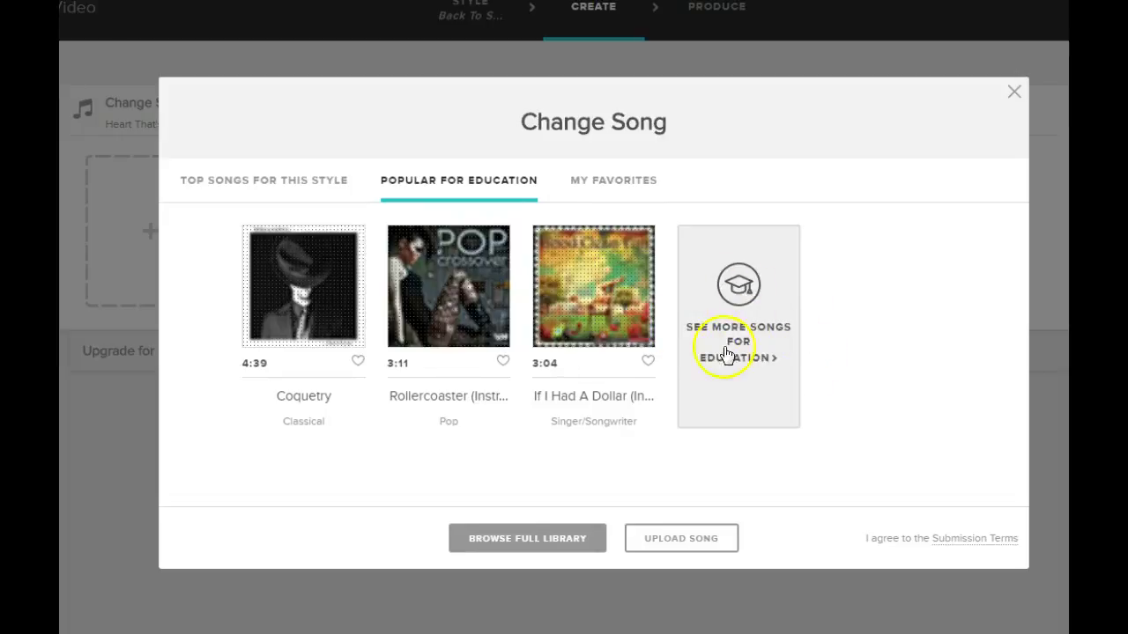
{"action": "left_click", "coordinate": [527, 548]}
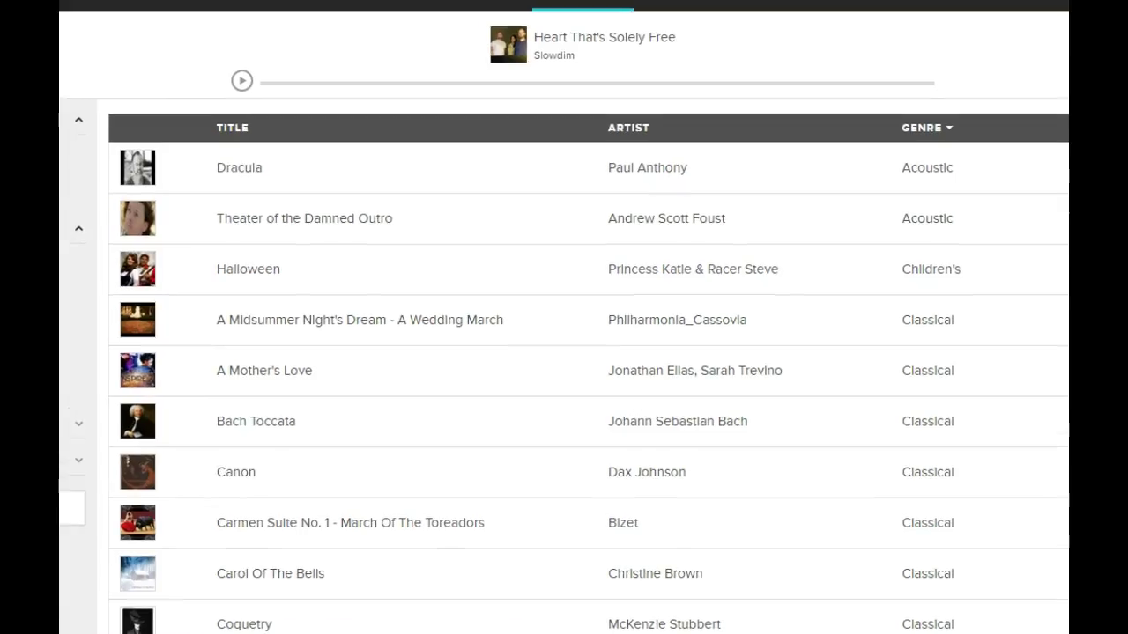
Scroll the full song library list, then leave it via the player bar's song title
{"action": "scroll", "coordinate": [491, 237], "scroll_direction": "down", "scroll_amount": 3}
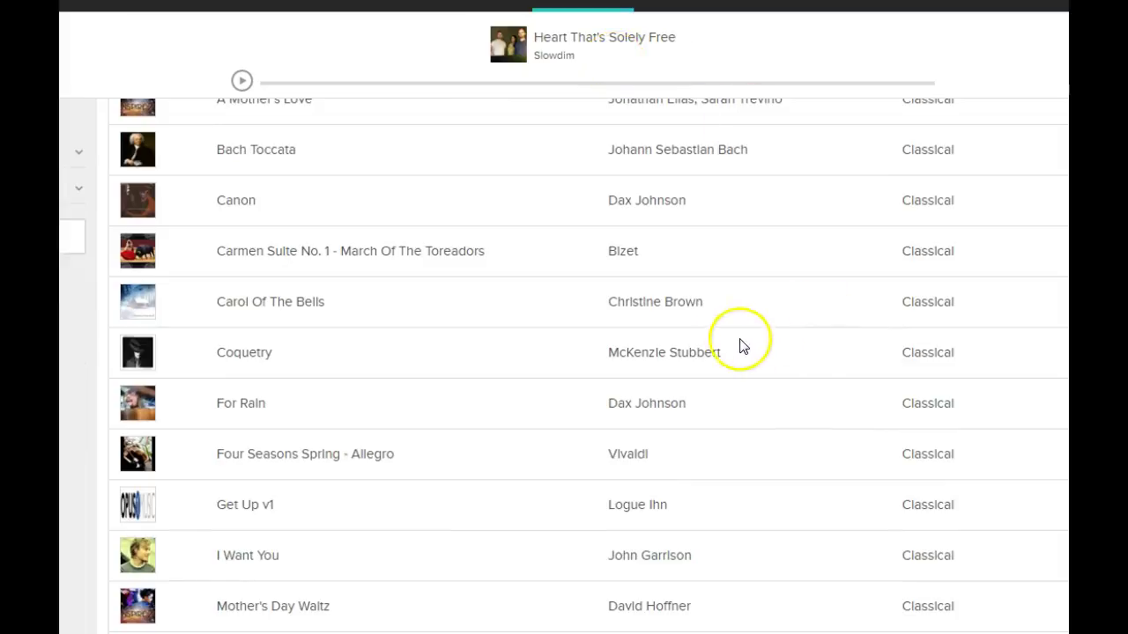
{"action": "left_click", "coordinate": [599, 24]}
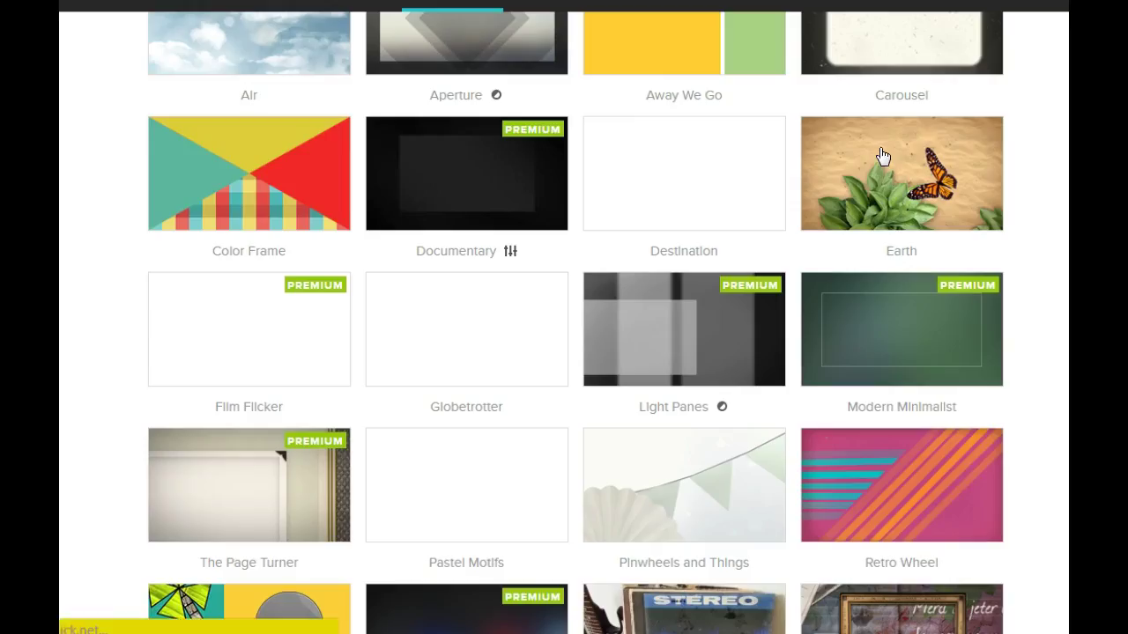
Scroll the Video style grid and pick a style to return to the video editor
{"action": "scroll", "coordinate": [712, 322], "scroll_direction": "down", "scroll_amount": 5}
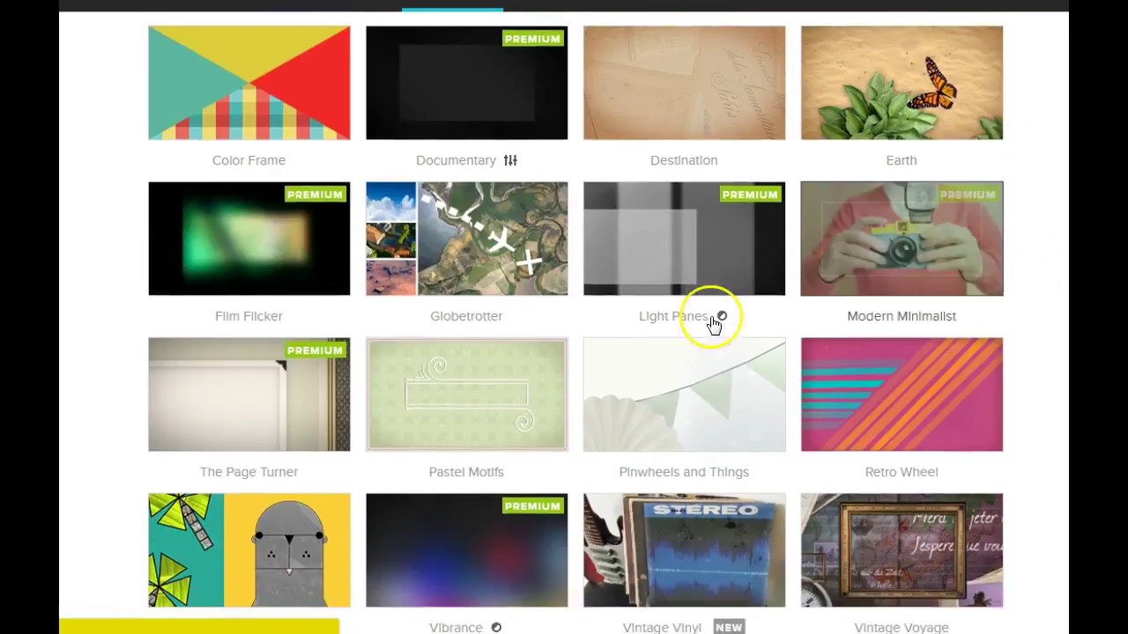
{"action": "scroll", "coordinate": [712, 322], "scroll_direction": "up", "scroll_amount": 6}
{"action": "scroll", "coordinate": [724, 347], "scroll_direction": "up", "scroll_amount": 1}
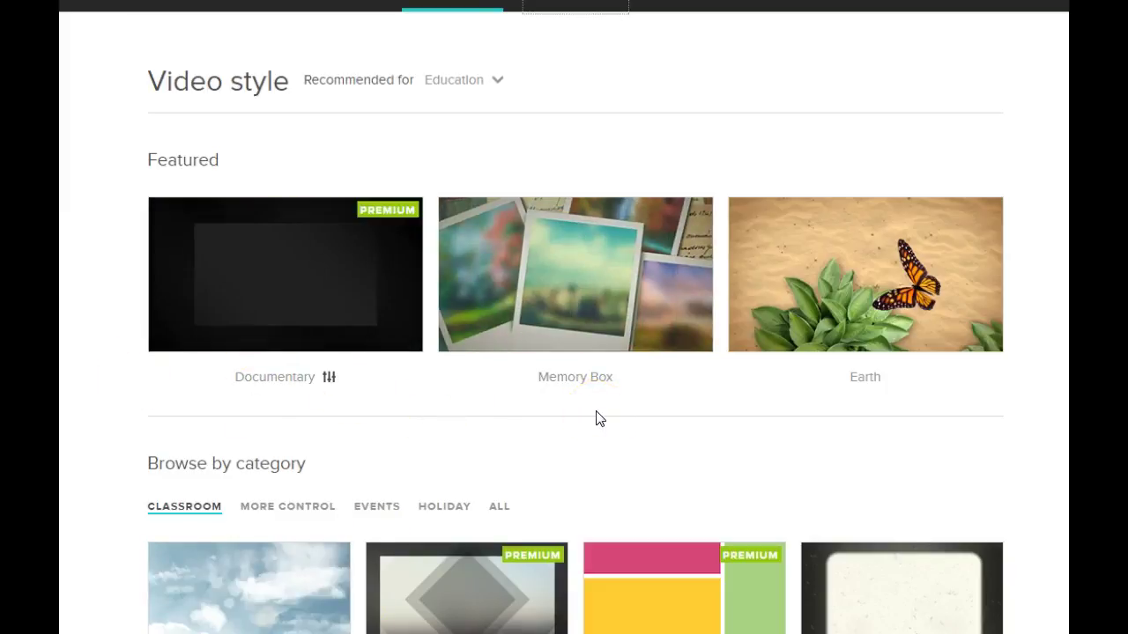
{"action": "scroll", "coordinate": [604, 411], "scroll_direction": "down", "scroll_amount": 5}
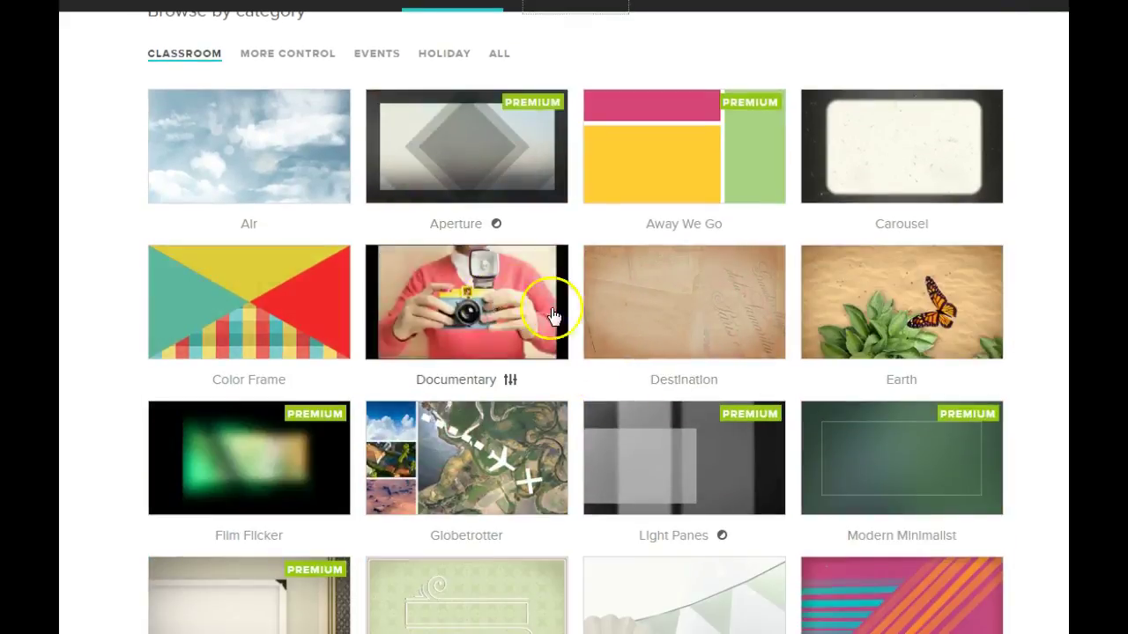
{"action": "scroll", "coordinate": [572, 379], "scroll_direction": "down", "scroll_amount": 3}
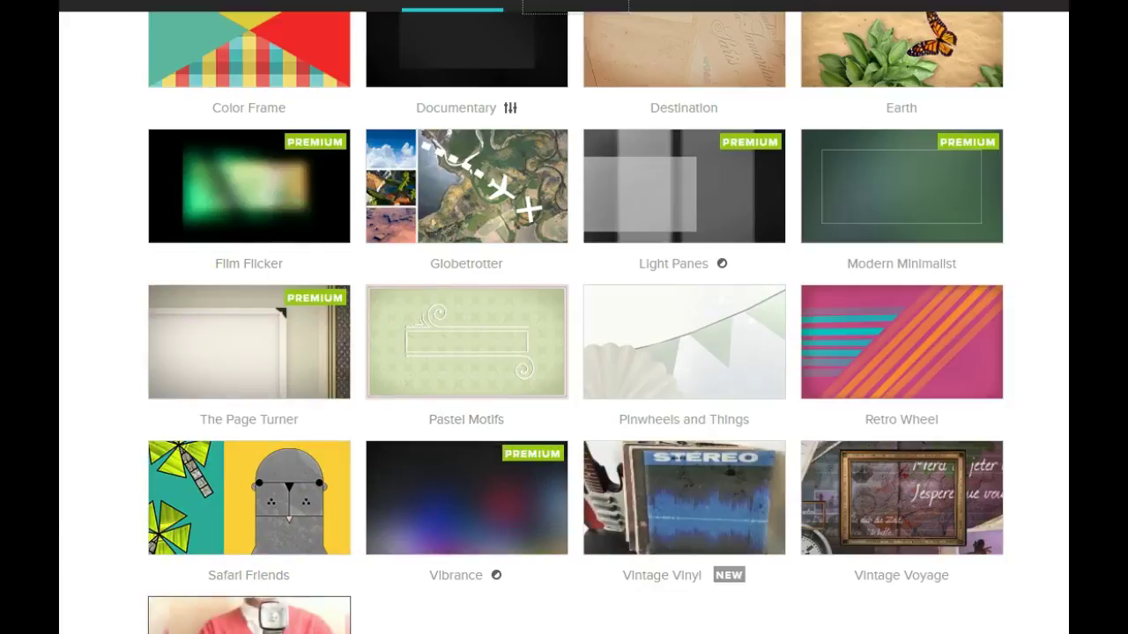
{"action": "left_click", "coordinate": [250, 617]}
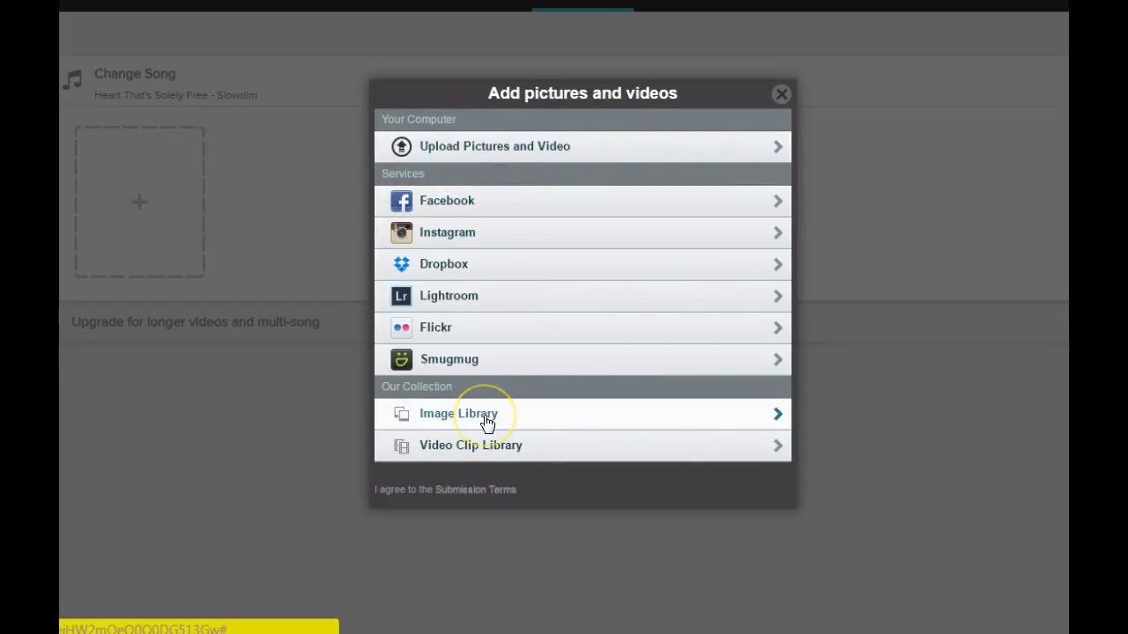
Open the Image Library's Our Collections and choose the Animals stock photos
{"action": "left_click", "coordinate": [488, 421]}
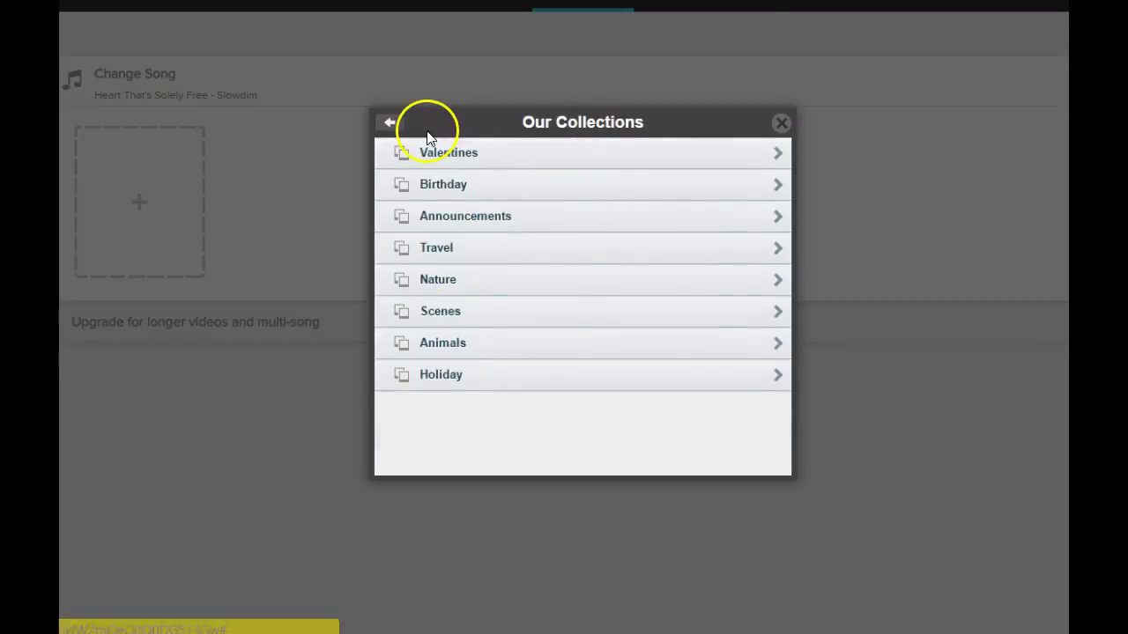
{"action": "left_click", "coordinate": [390, 121]}
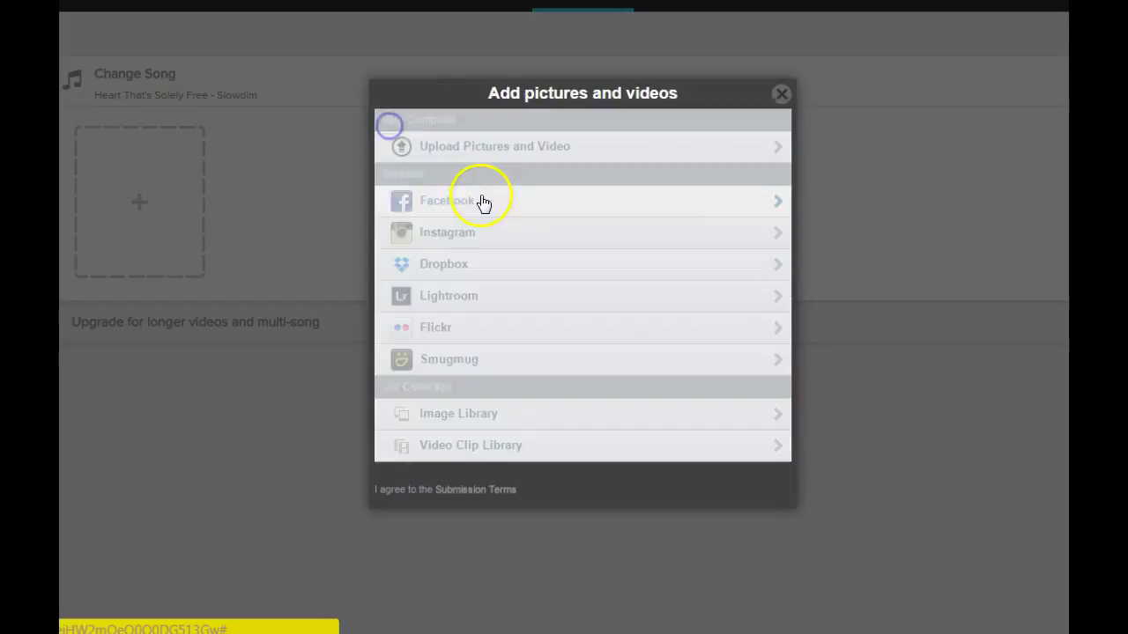
{"action": "left_click", "coordinate": [460, 427]}
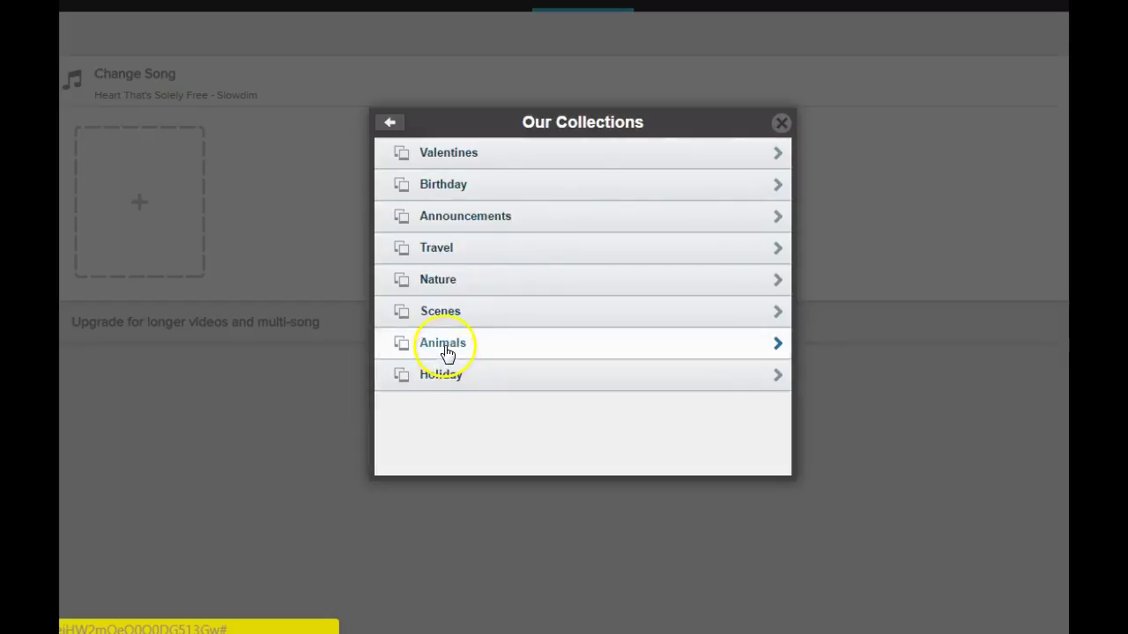
{"action": "left_click", "coordinate": [447, 351]}
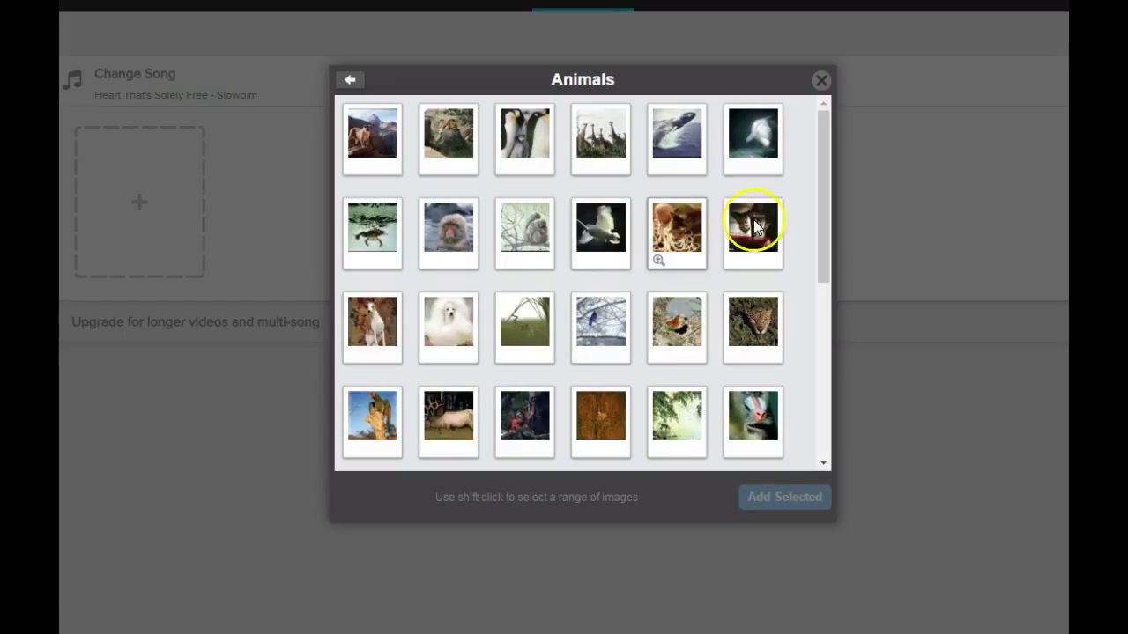
Pick the black-and-white lying dog photo over the panda, and add that one item to the storyboard
{"action": "scroll", "coordinate": [805, 282], "scroll_direction": "down", "scroll_amount": 3}
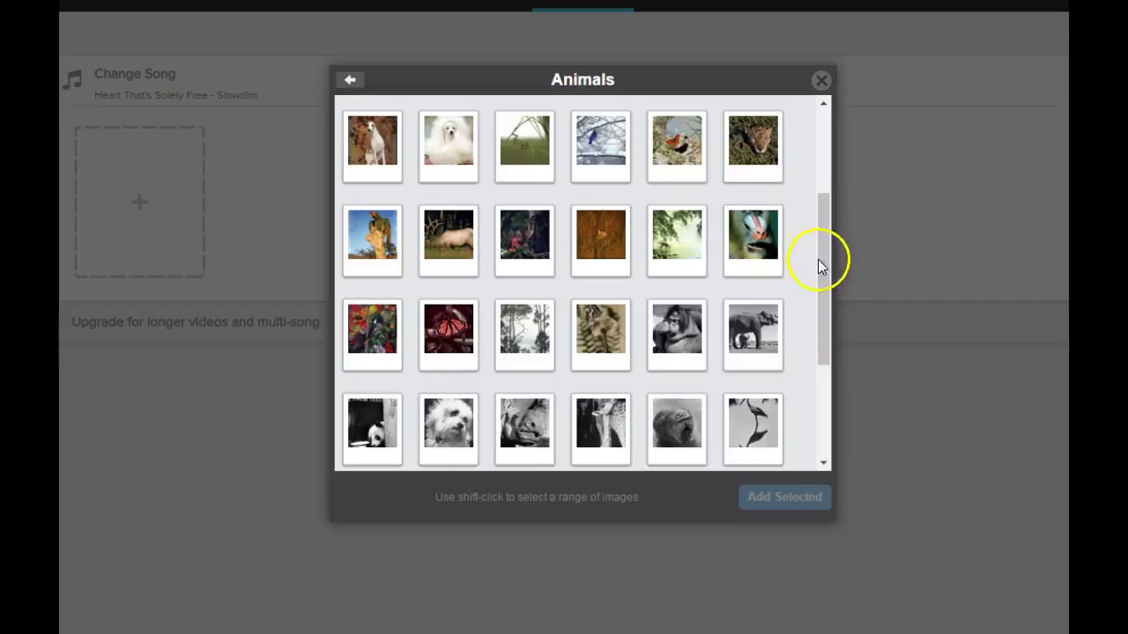
{"action": "scroll", "coordinate": [744, 334], "scroll_direction": "down", "scroll_amount": 3}
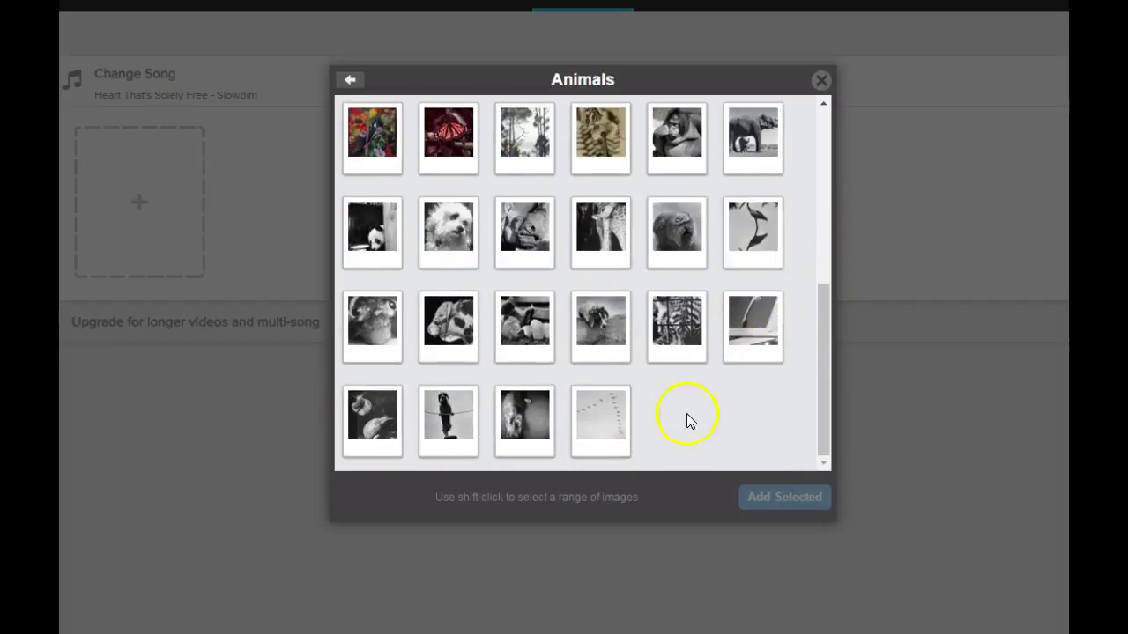
{"action": "left_click", "coordinate": [596, 326]}
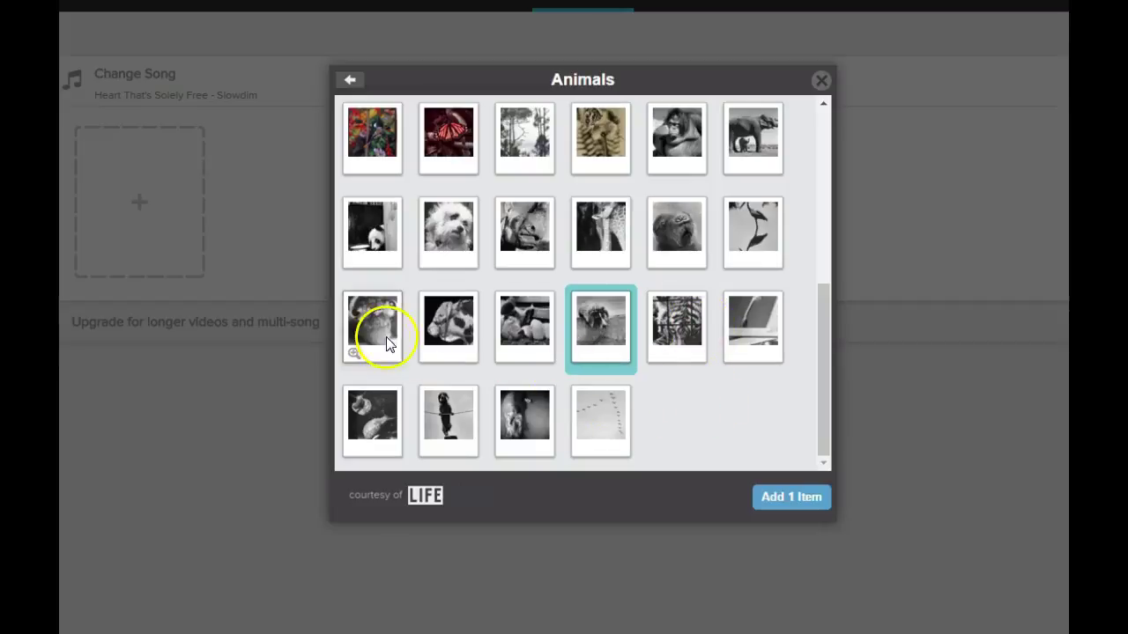
{"action": "left_click", "coordinate": [372, 231]}
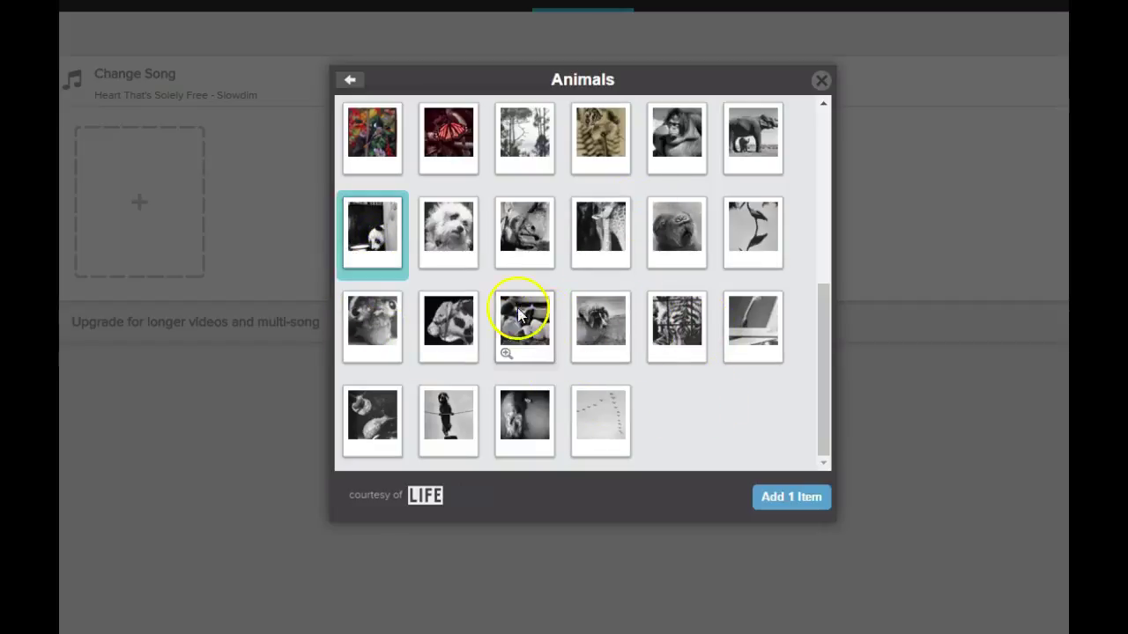
{"action": "left_click", "coordinate": [598, 321]}
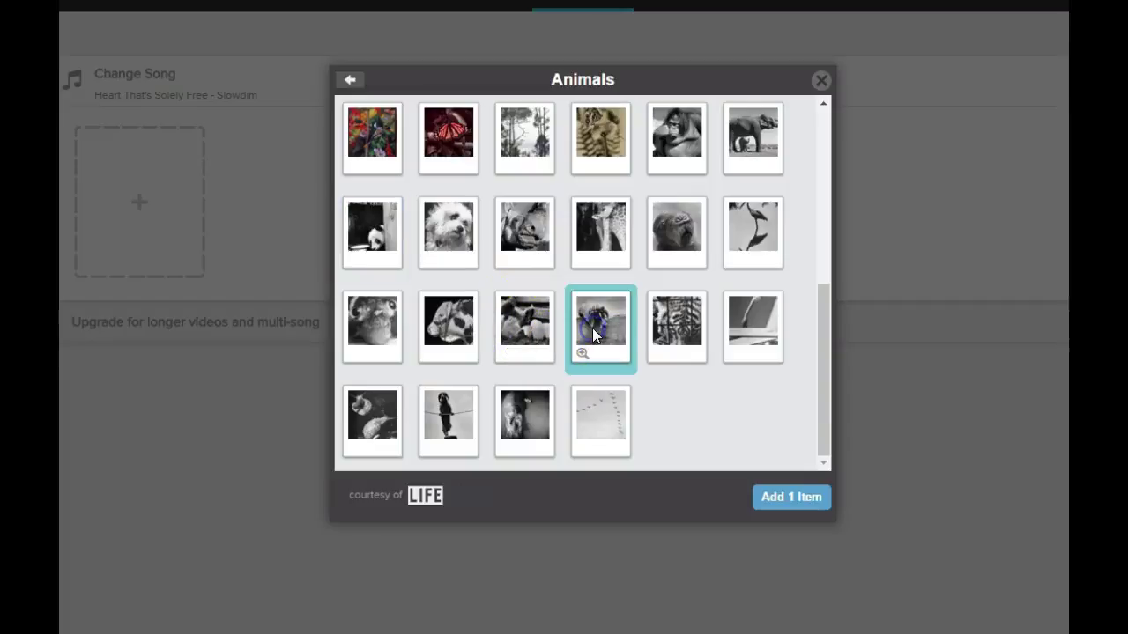
{"action": "left_click", "coordinate": [796, 502]}
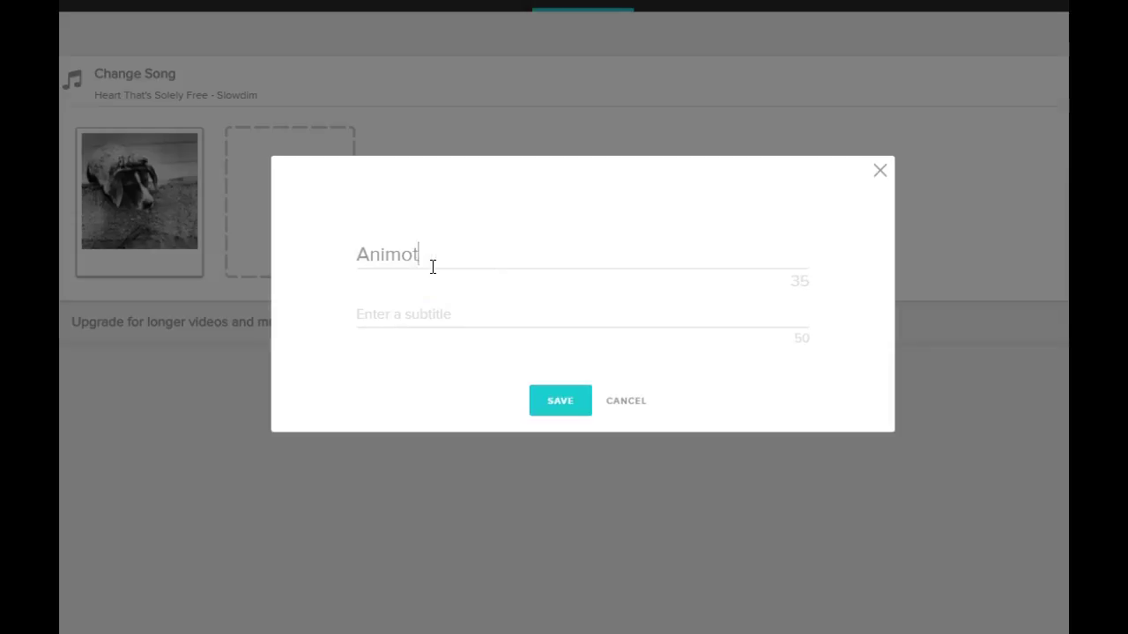
Save the Animoto Example title card, move it before the dog photo, and select its title text
{"action": "left_click", "coordinate": [579, 401]}
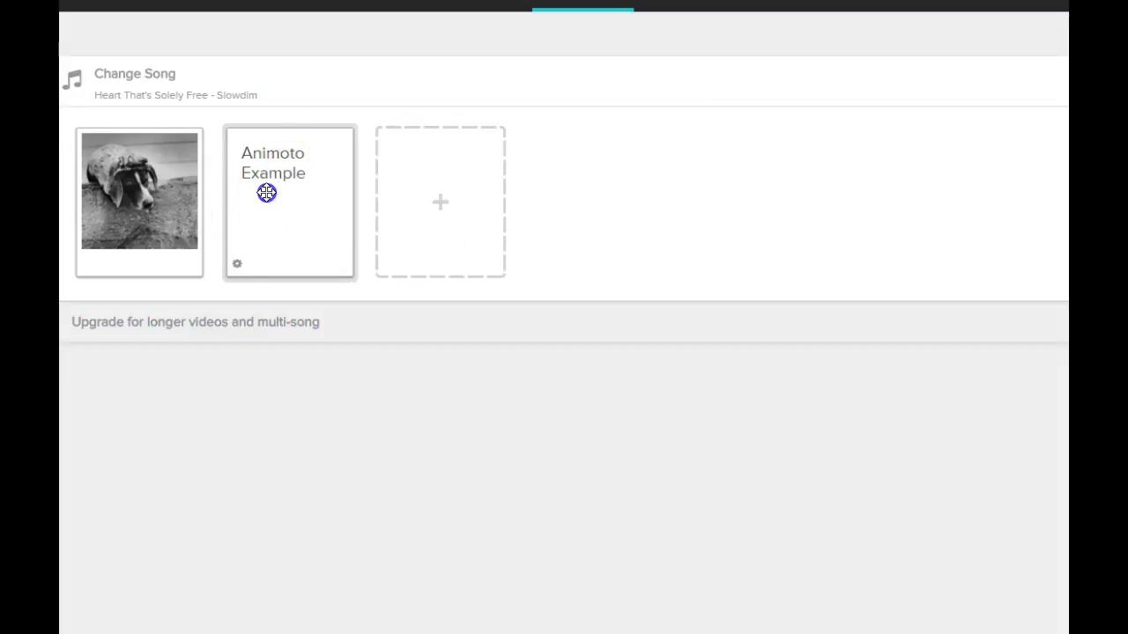
{"action": "left_click_drag", "start_coordinate": [267, 192], "coordinate": [131, 196]}
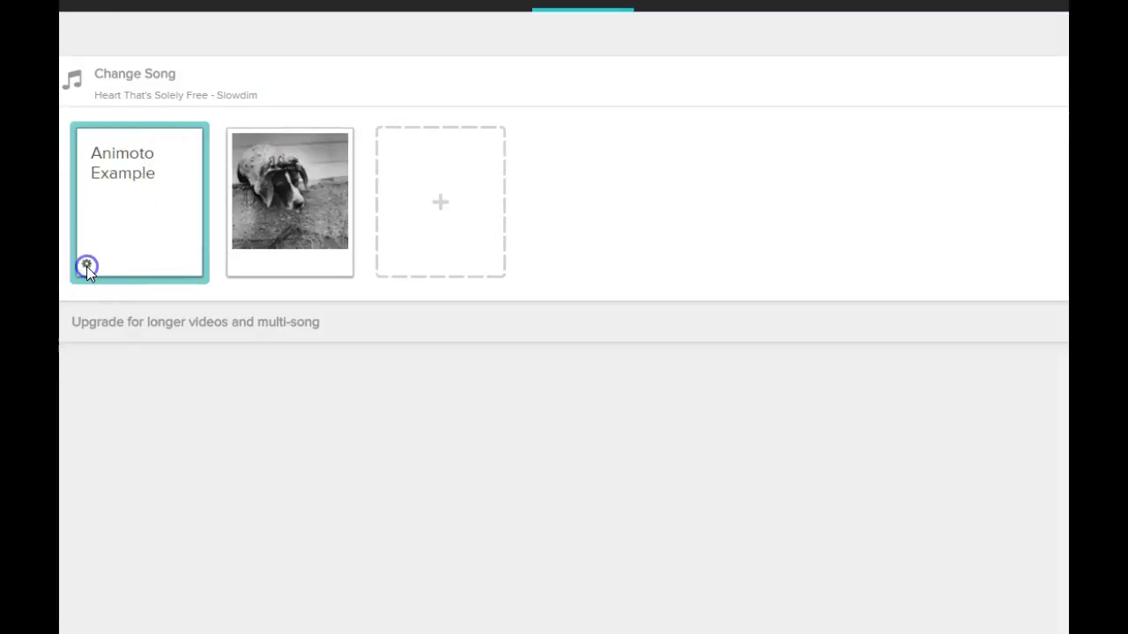
{"action": "left_click", "coordinate": [86, 265]}
{"action": "left_click_drag", "start_coordinate": [517, 255], "coordinate": [335, 249]}
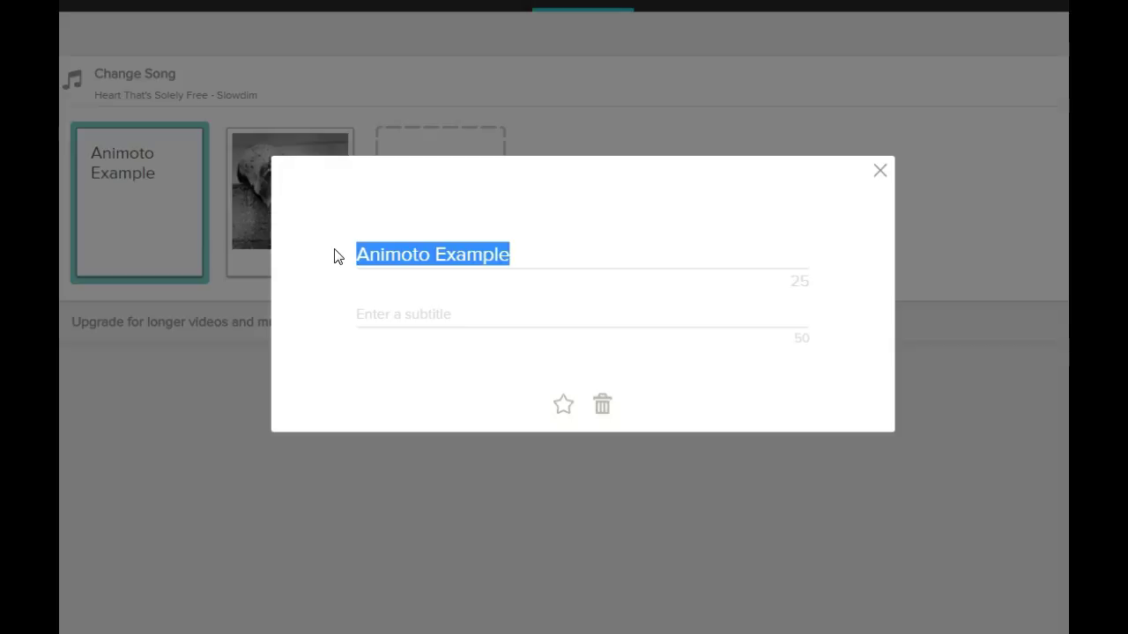
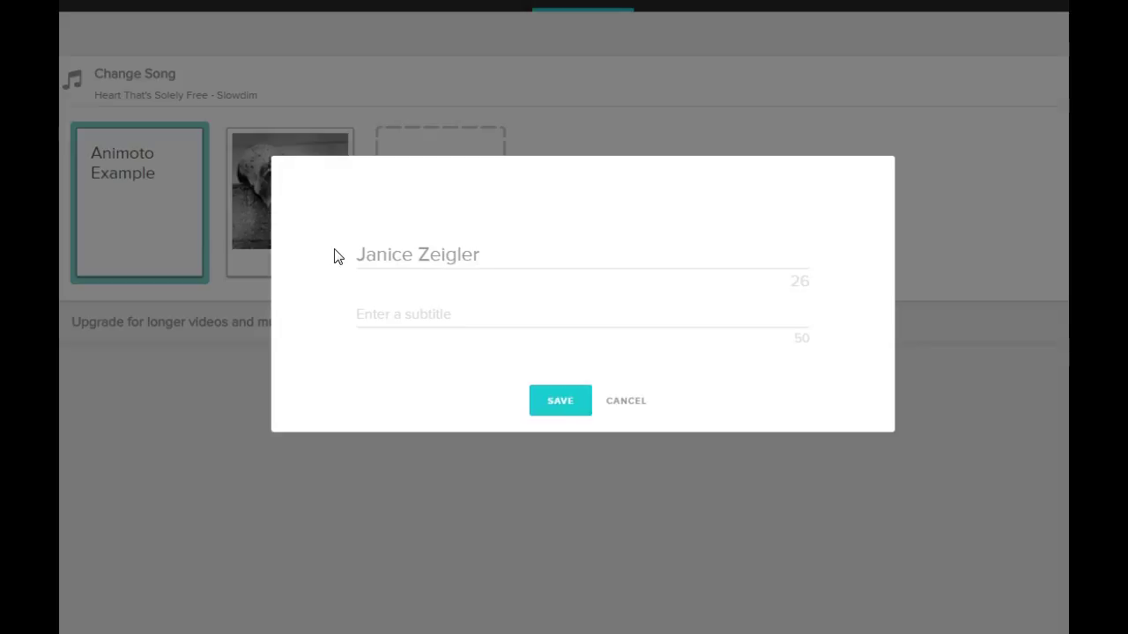
Replace the title with the teacher's name, add the subtitle Ninth Grade Literature, and save
{"action": "left_click", "coordinate": [404, 308]}
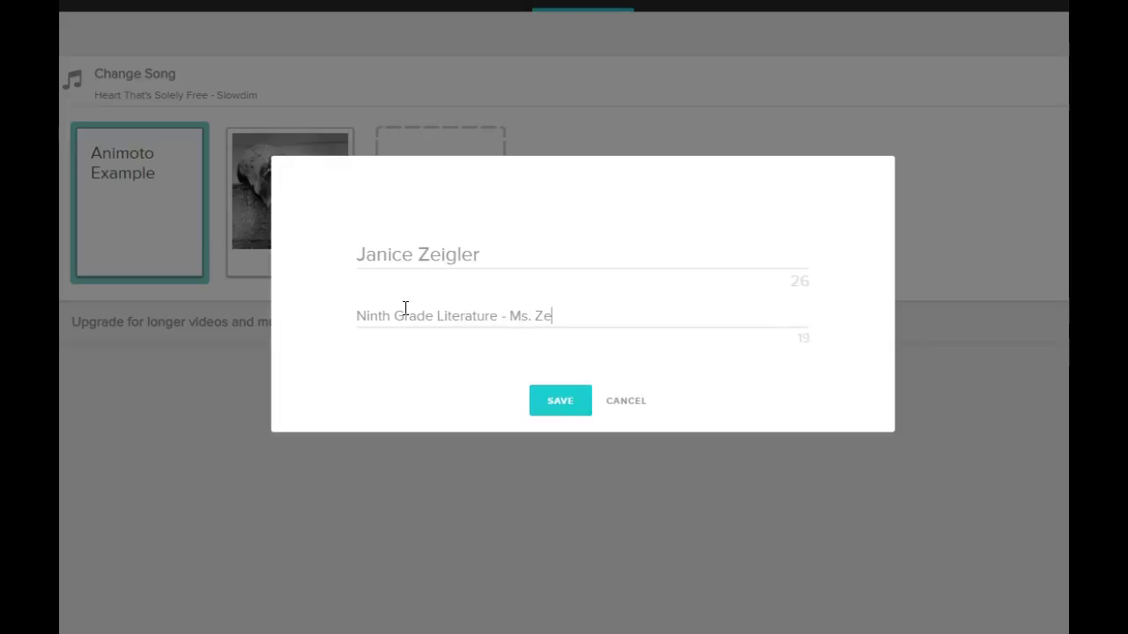
{"action": "left_click", "coordinate": [560, 407]}
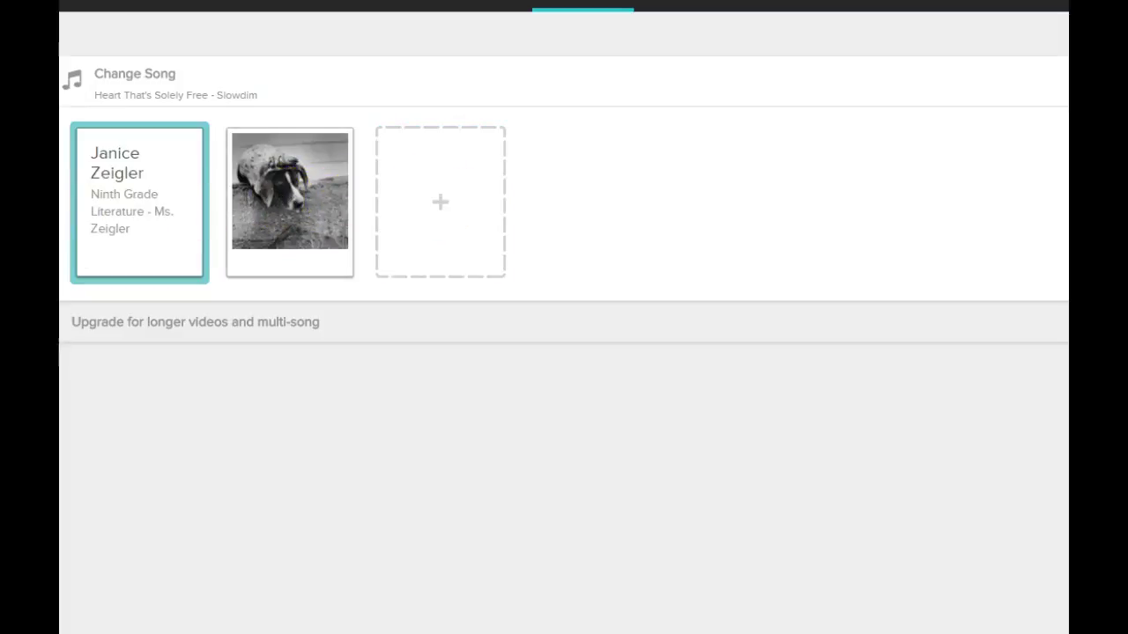
Add the caption 'Beautiful Dog!' to the full-size dog photo and save it
{"action": "left_click", "coordinate": [171, 256]}
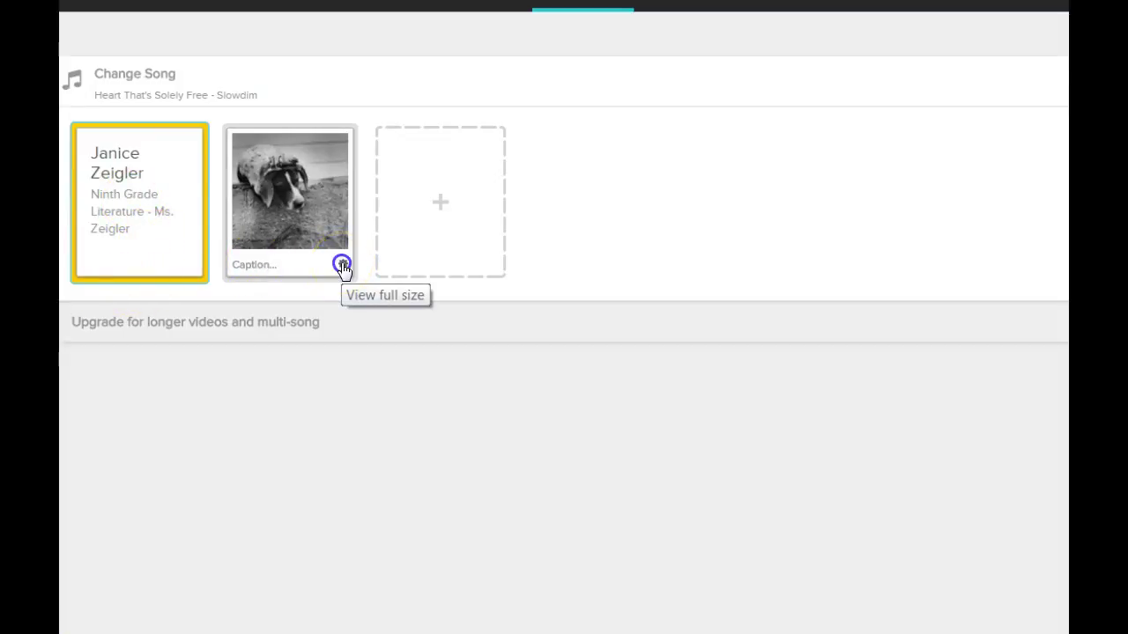
{"action": "left_click", "coordinate": [342, 264]}
{"action": "left_click", "coordinate": [316, 523]}
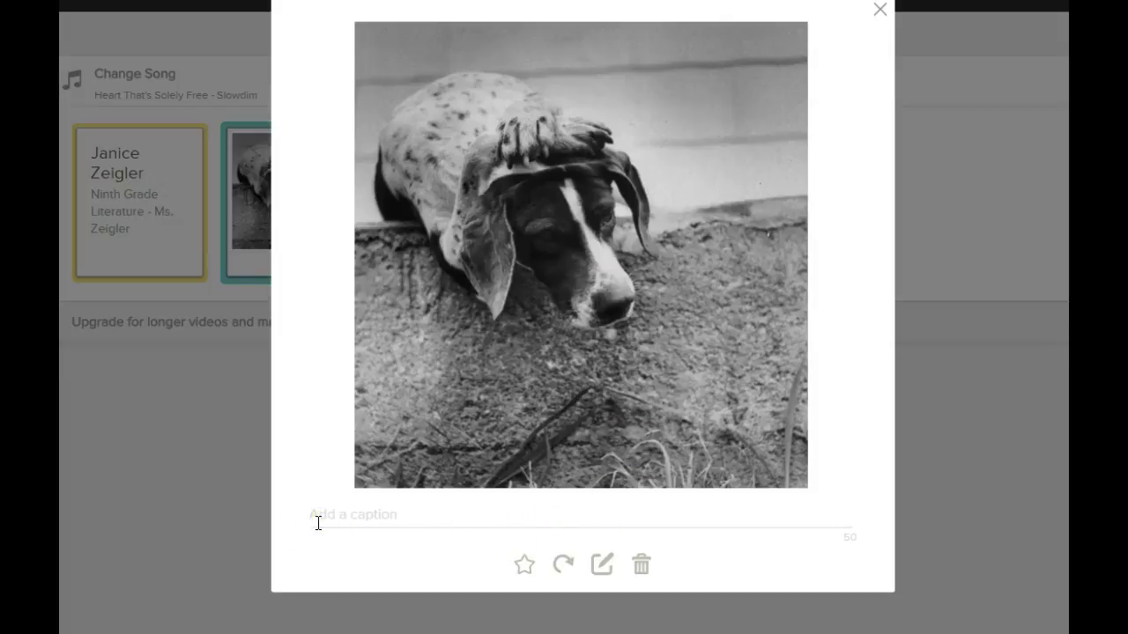
{"action": "type", "text": "Beautiful Dog!"}
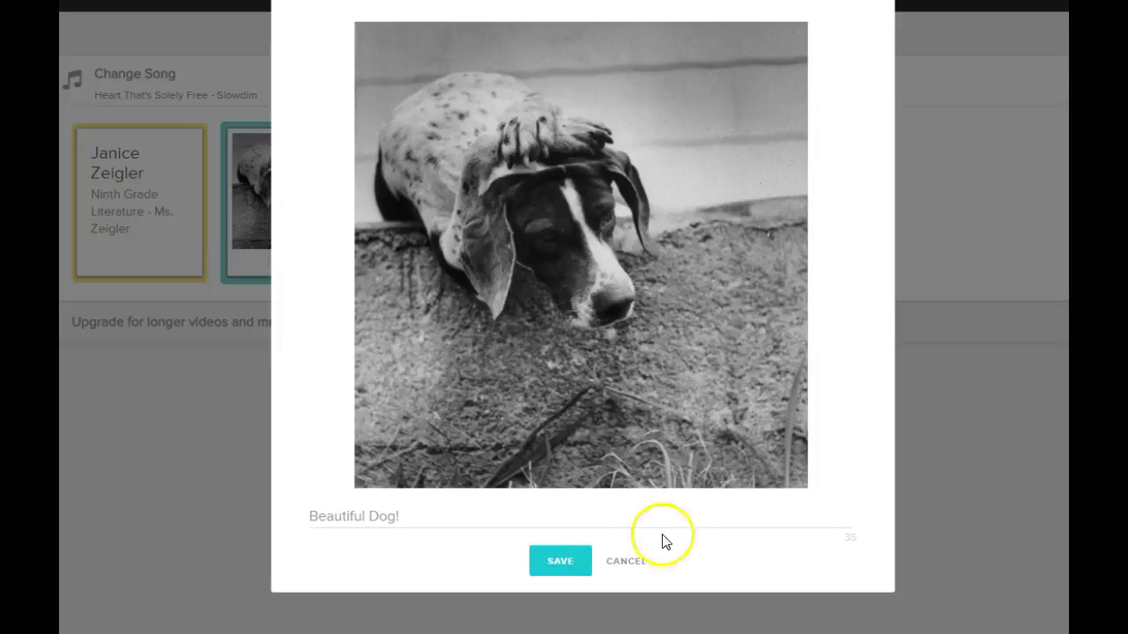
{"action": "left_click", "coordinate": [550, 564]}
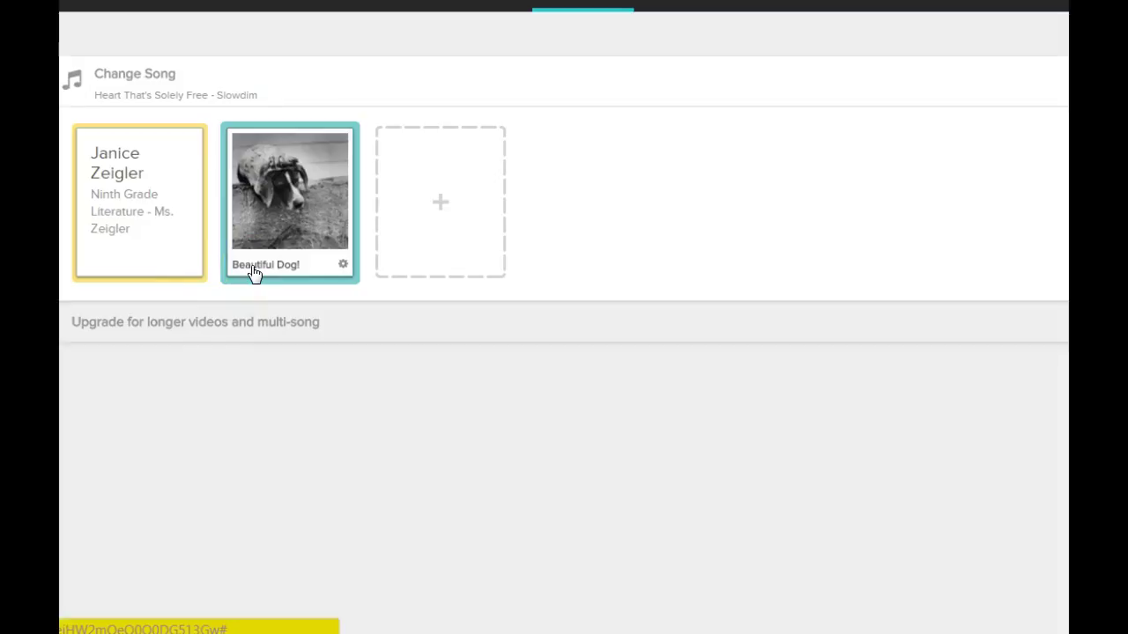
{"action": "left_click_drag", "start_coordinate": [192, 261], "coordinate": [493, 40]}
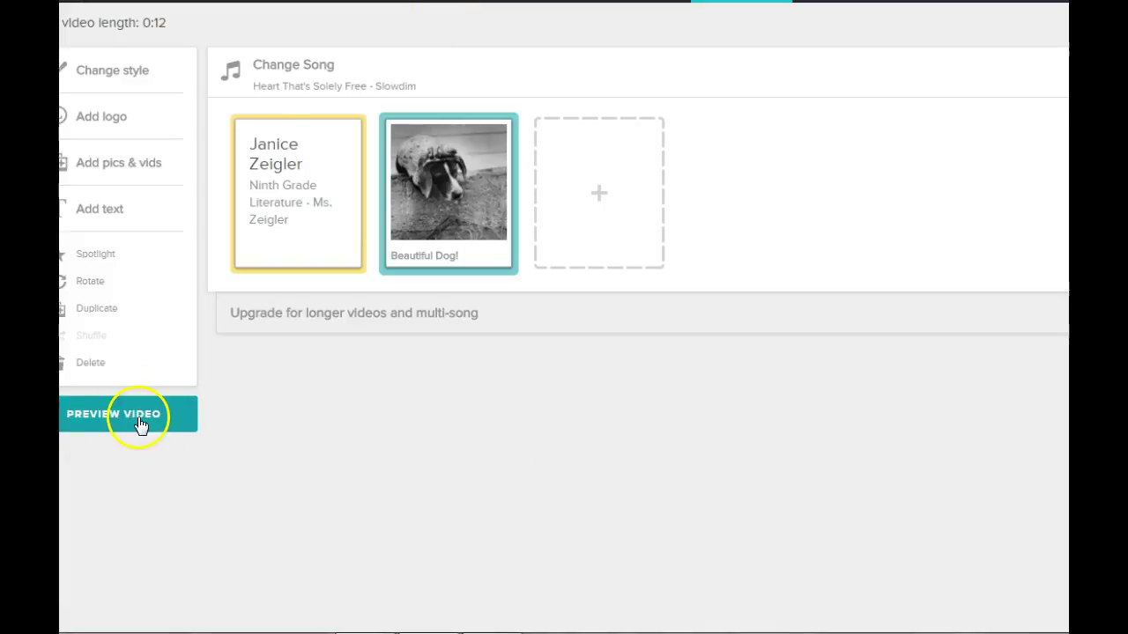
{"action": "left_click", "coordinate": [139, 421]}
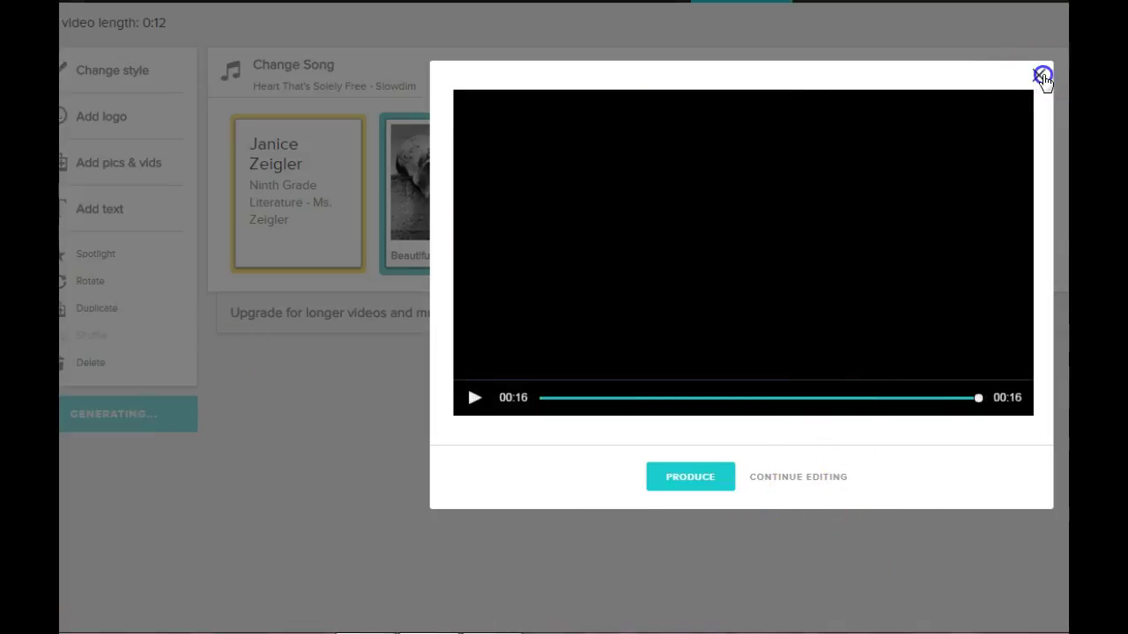
{"action": "left_click", "coordinate": [1041, 76]}
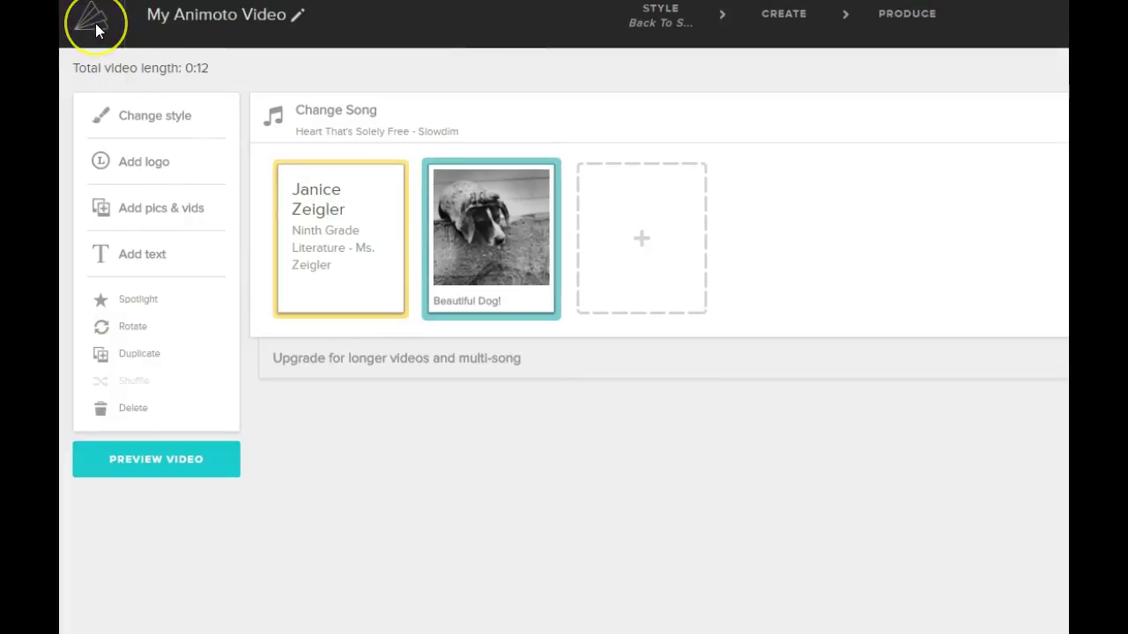
From the Dashboard, preview the nine-day-old intro video's thumbnail, then reopen it for editing
{"action": "left_click", "coordinate": [90, 19]}
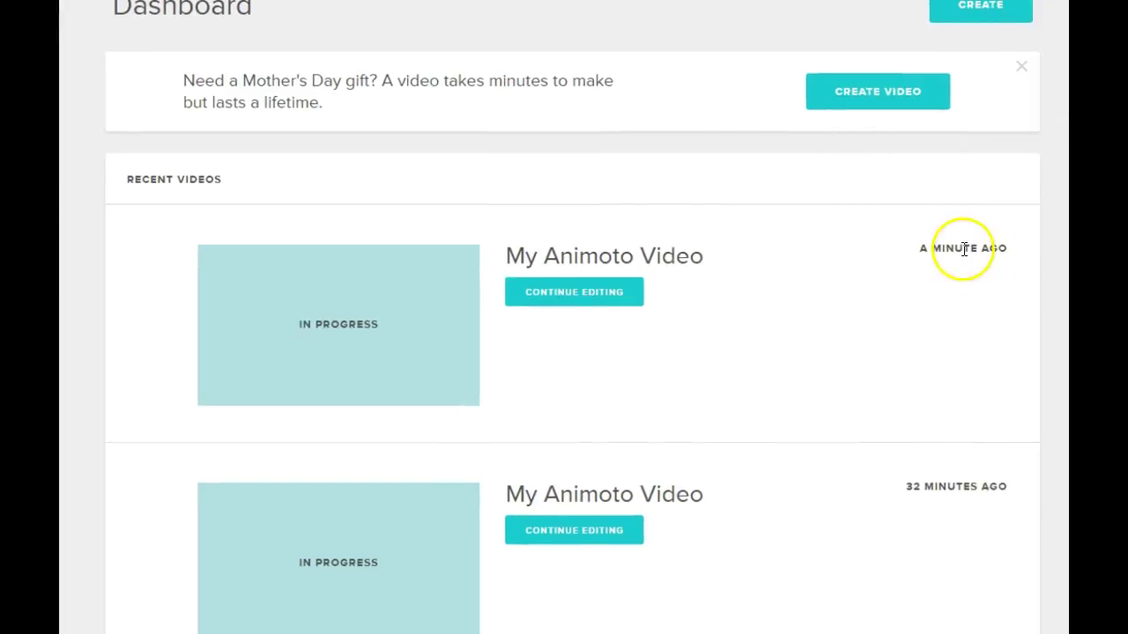
{"action": "scroll", "coordinate": [685, 436], "scroll_direction": "down", "scroll_amount": 3}
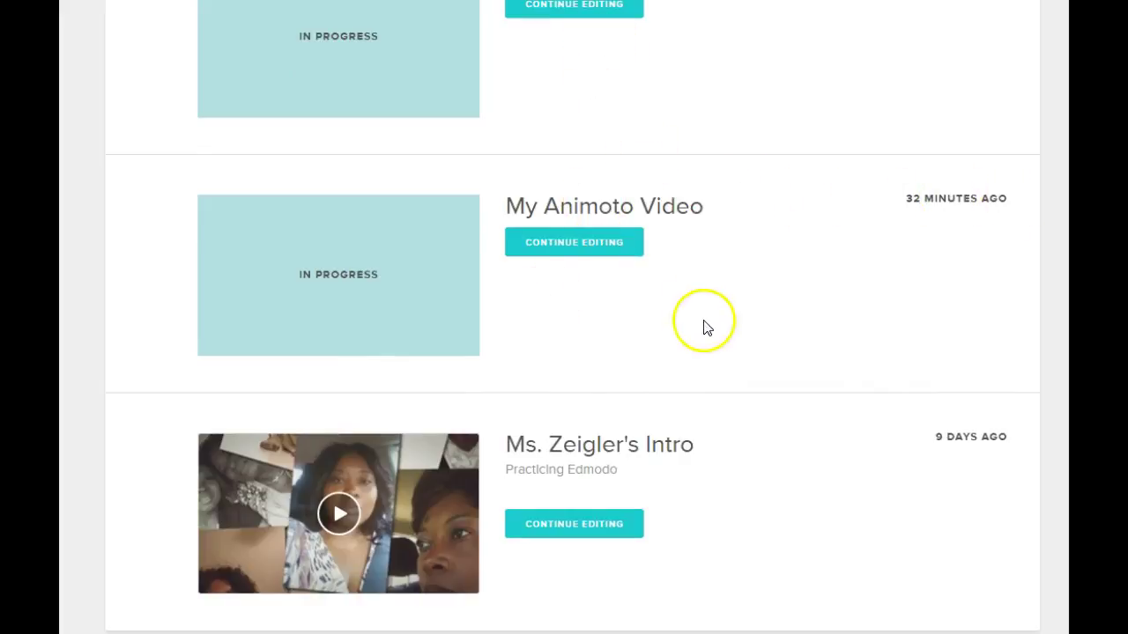
{"action": "left_click", "coordinate": [326, 522]}
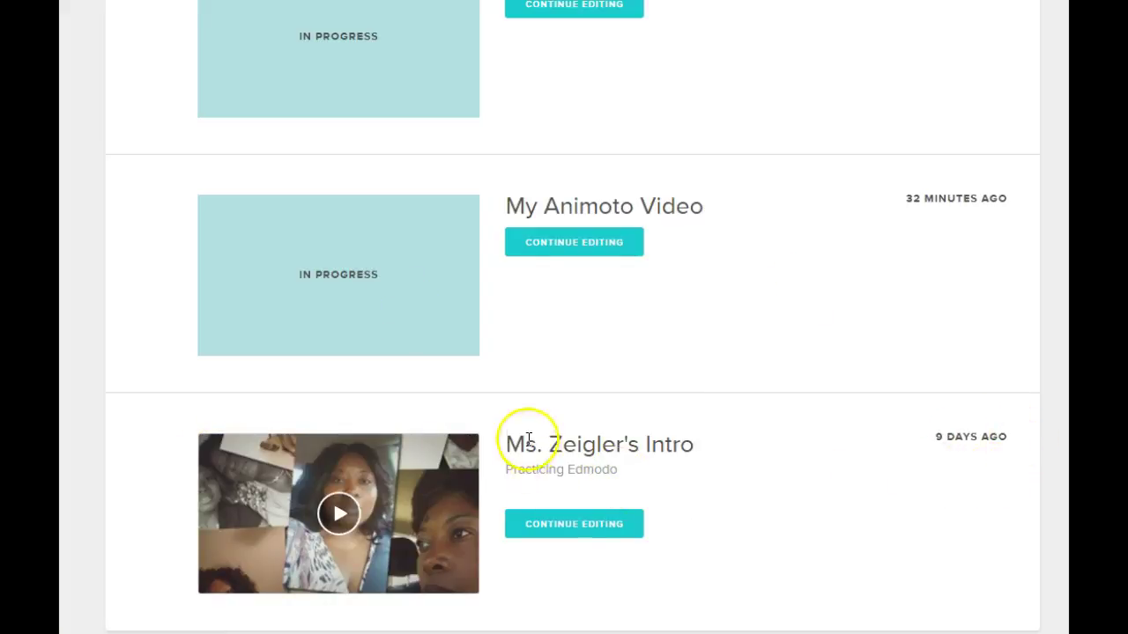
{"action": "left_click", "coordinate": [604, 532]}
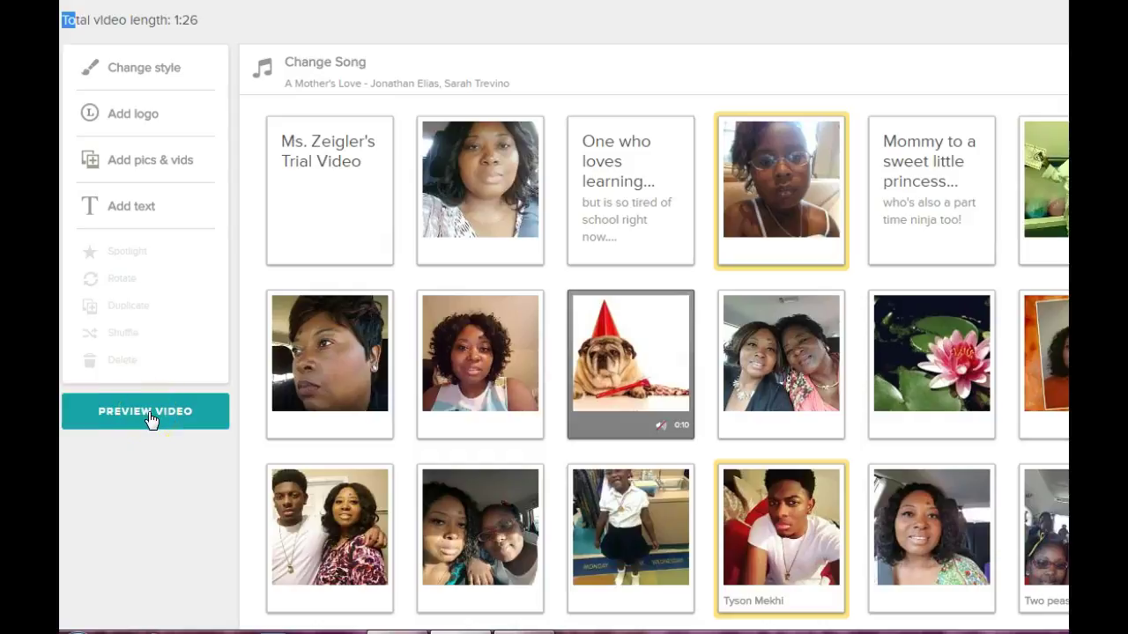
{"action": "left_click", "coordinate": [149, 418]}
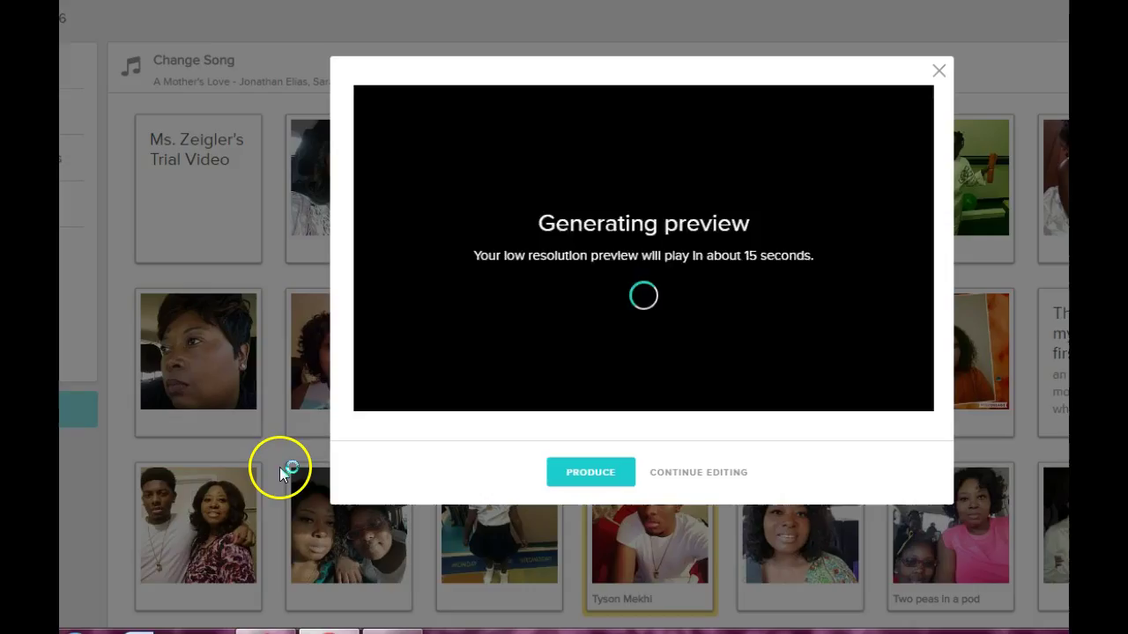
{"action": "left_click", "coordinate": [660, 316]}
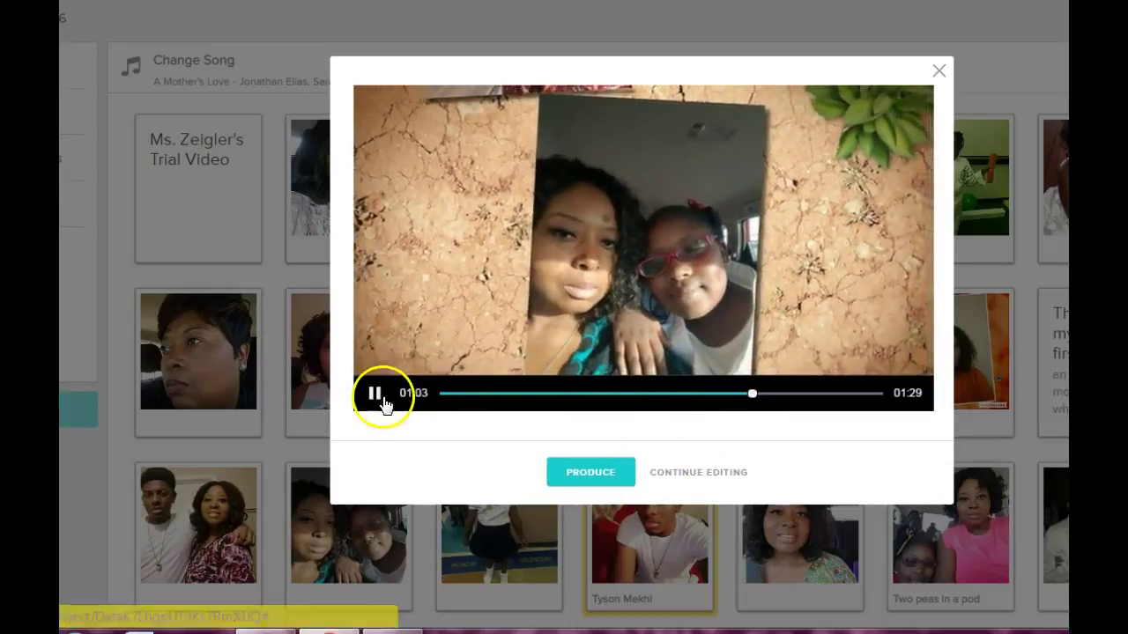
{"action": "left_click", "coordinate": [372, 394]}
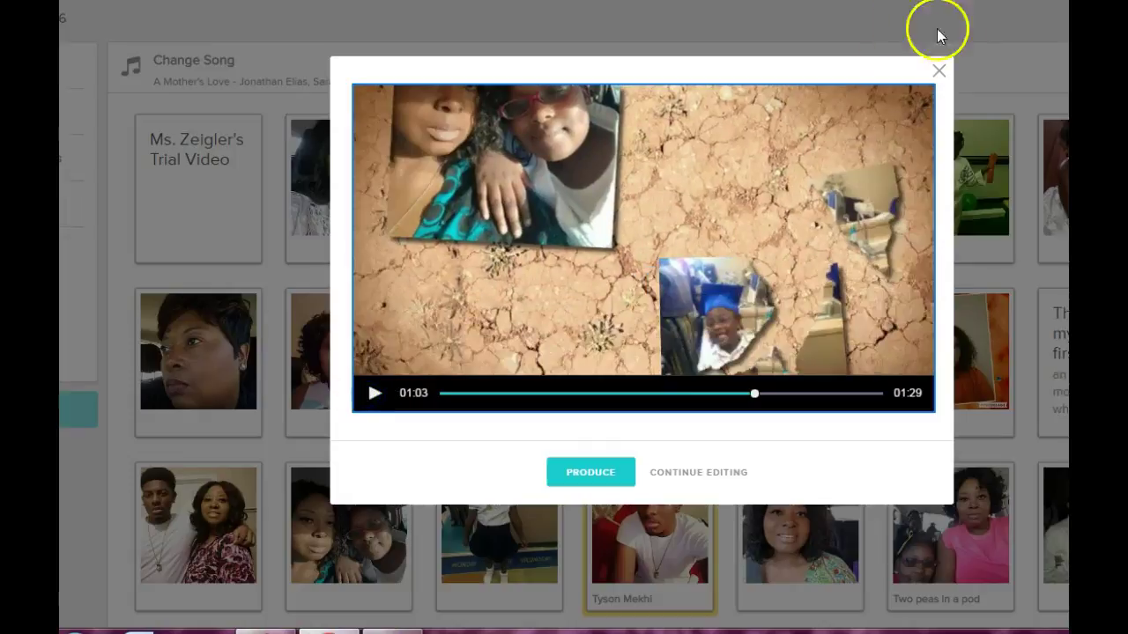
{"action": "left_click", "coordinate": [940, 74]}
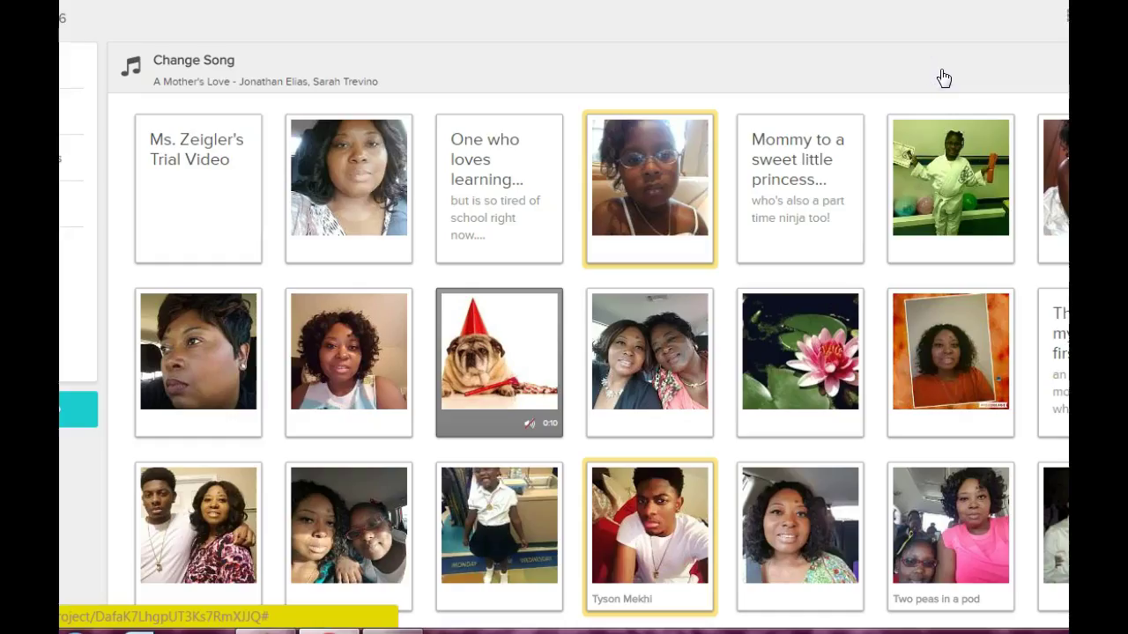